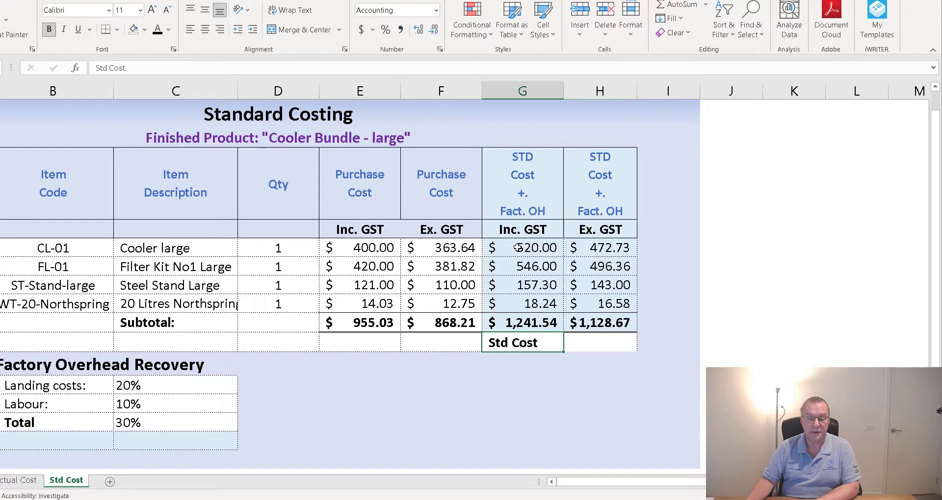
Inspect the formulas behind the Cooler large standard costs with and without GST and its ex-GST purchase cost
{"action": "left_click", "coordinate": [518, 248]}
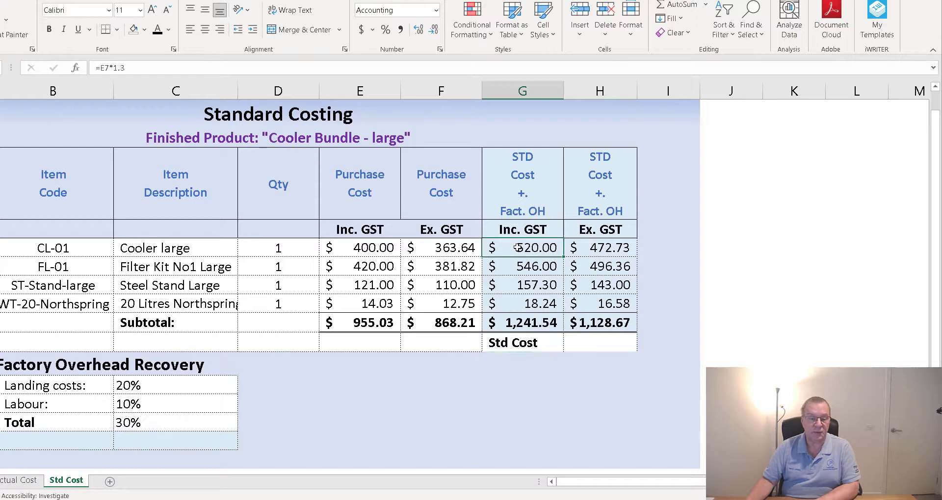
{"action": "left_click", "coordinate": [593, 248]}
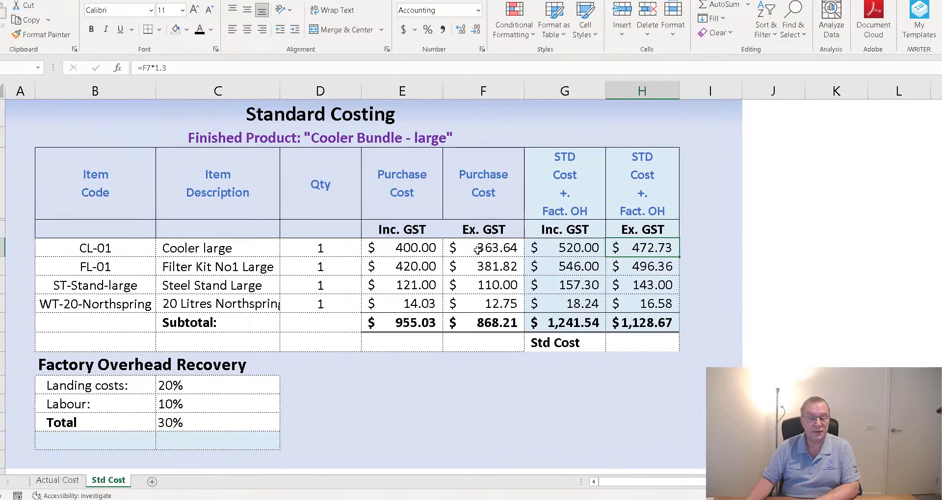
{"action": "left_click", "coordinate": [477, 250]}
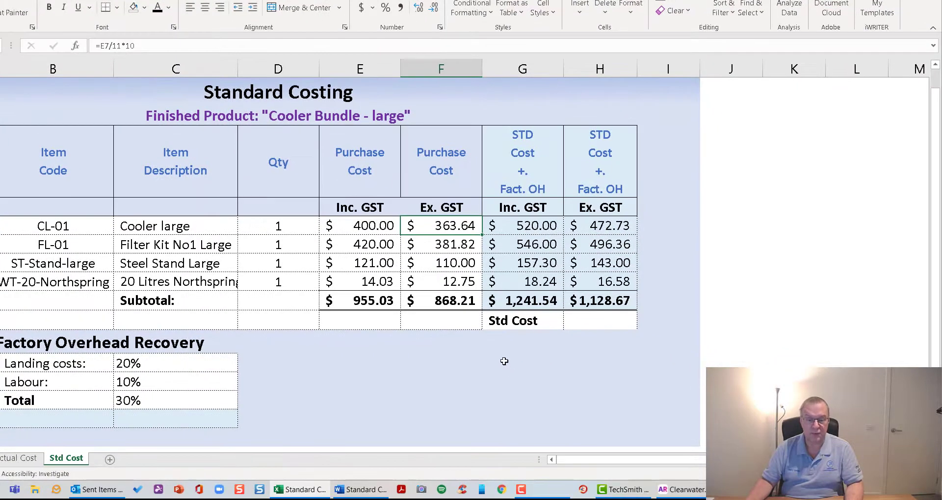
Enter 600 in column G of the Landing costs row and format that cell as Number
{"action": "left_click", "coordinate": [504, 362]}
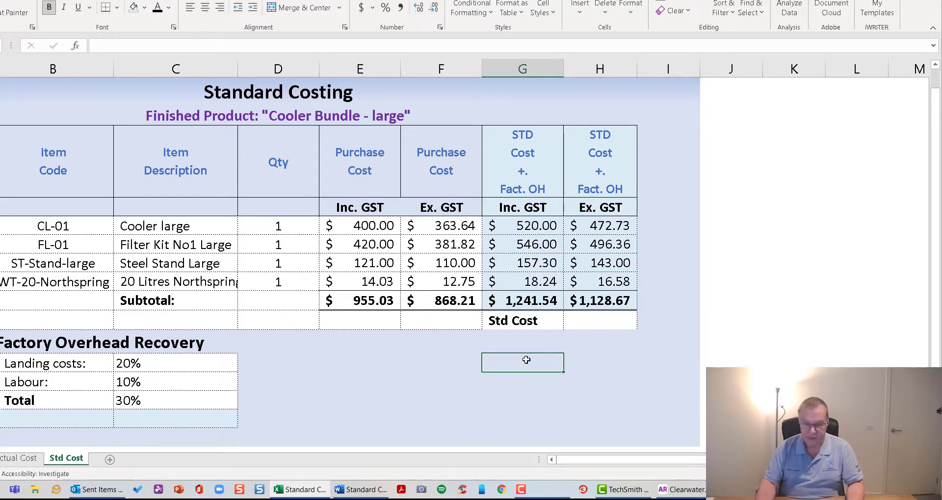
{"action": "type", "text": "600"}
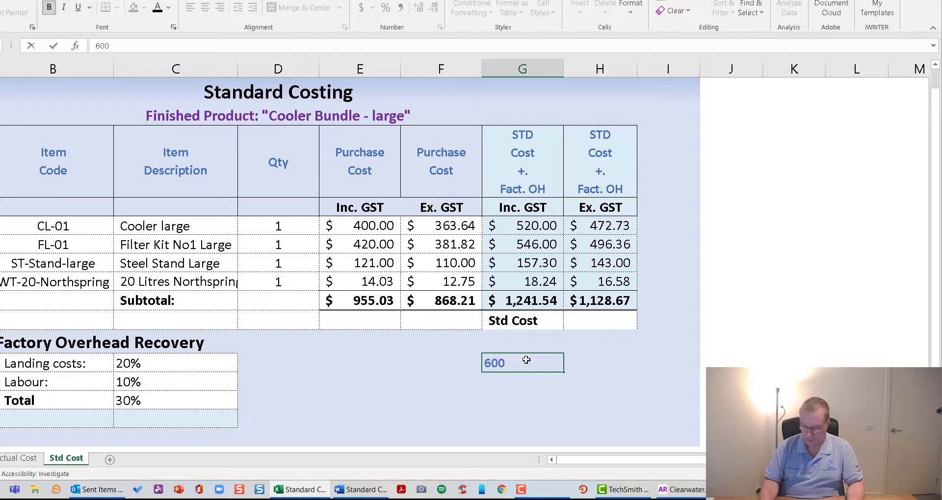
{"action": "key", "text": "Tab"}
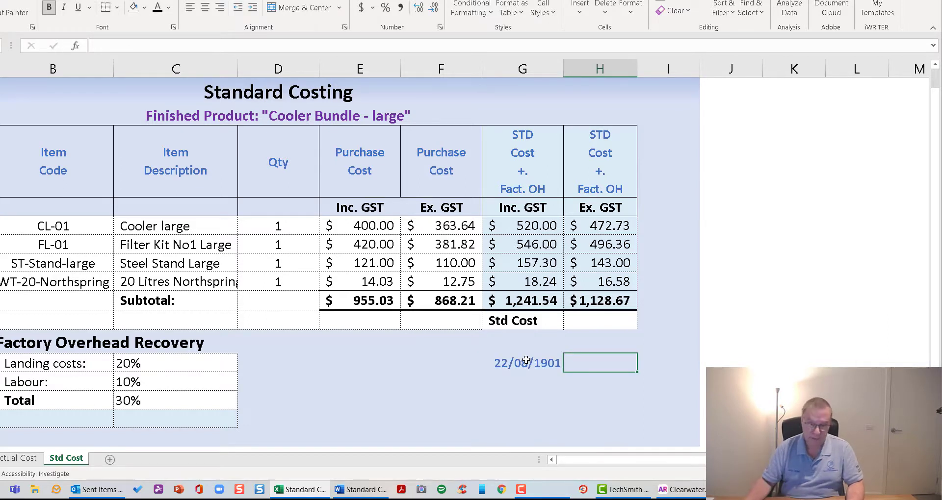
{"action": "left_click", "coordinate": [526, 361]}
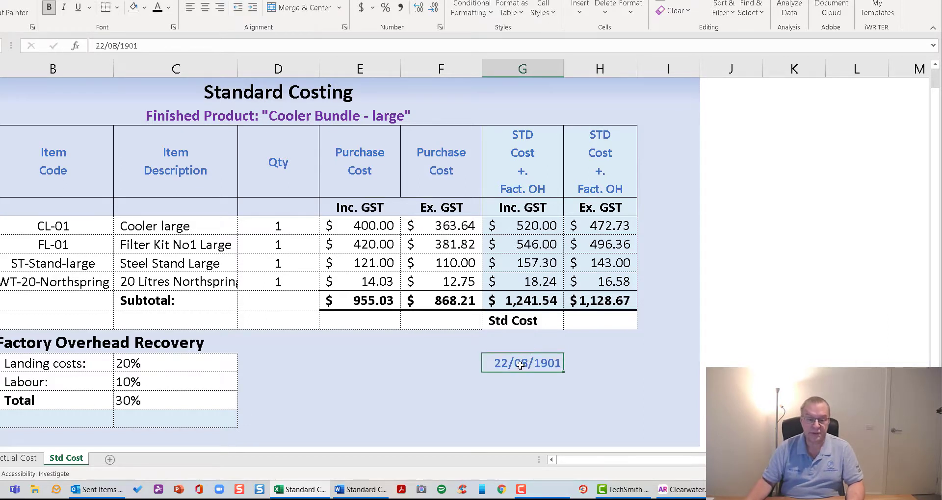
{"action": "right_click", "coordinate": [522, 364]}
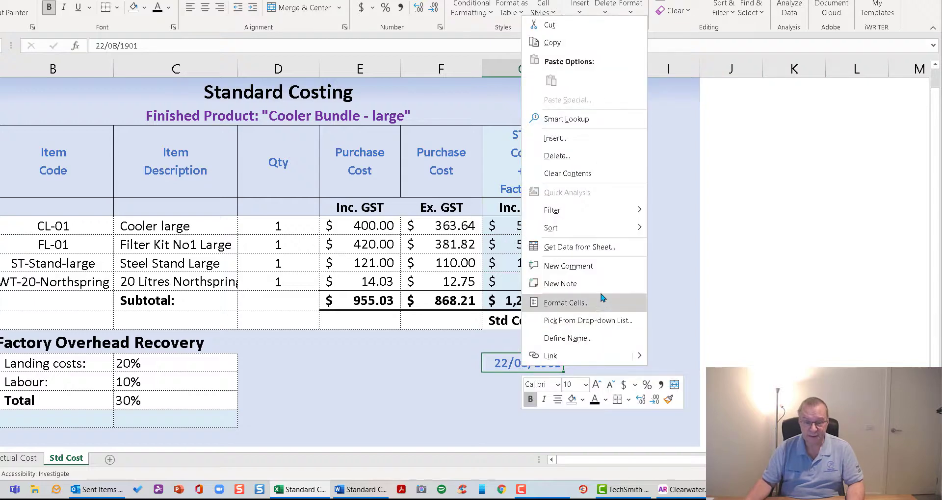
{"action": "left_click", "coordinate": [600, 307]}
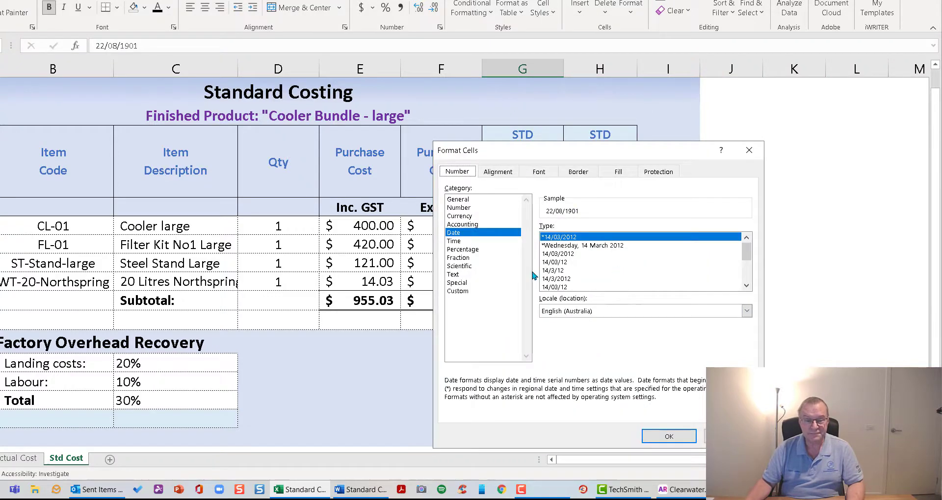
{"action": "left_click", "coordinate": [464, 208]}
{"action": "left_click", "coordinate": [669, 436]}
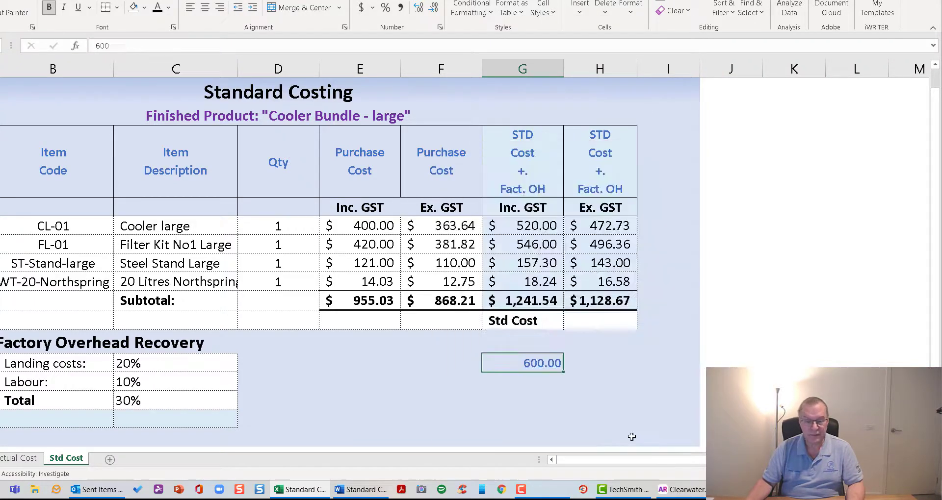
In the cell below 600, add a formula summing the Inc. GST standard cost subtotal in G11 and the 600 amount
{"action": "left_click", "coordinate": [524, 378]}
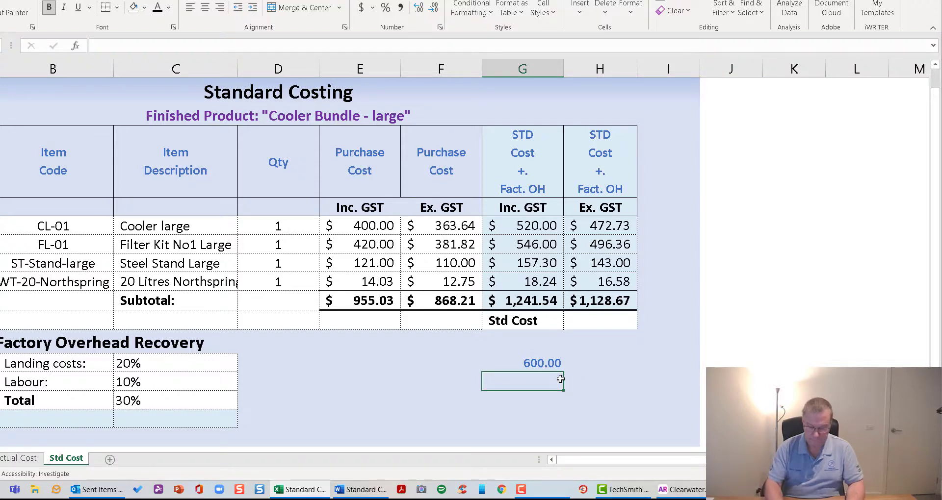
{"action": "type", "text": "="}
{"action": "left_click", "coordinate": [523, 300]}
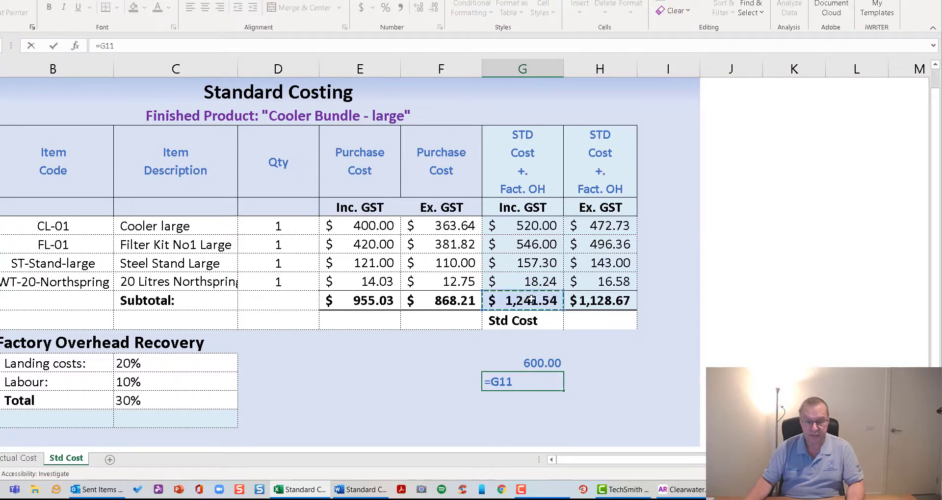
{"action": "type", "text": "+"}
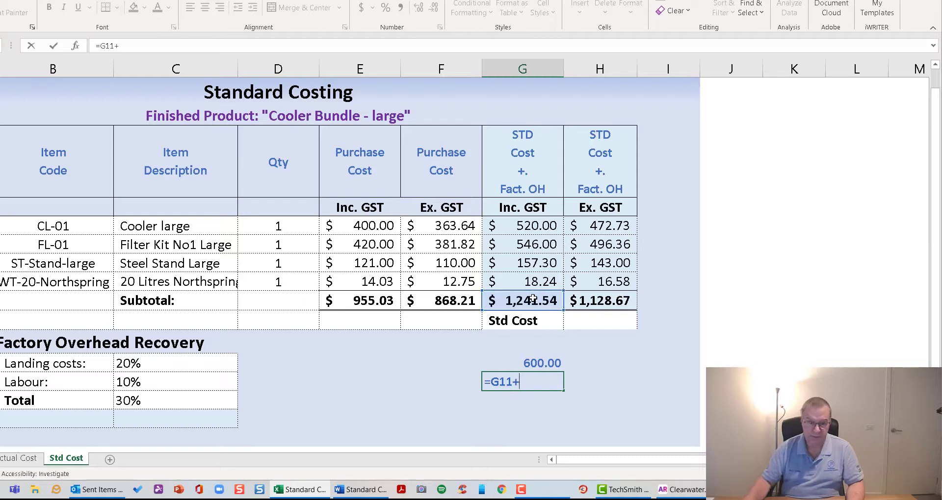
{"action": "left_click", "coordinate": [544, 363]}
{"action": "key", "text": "Return"}
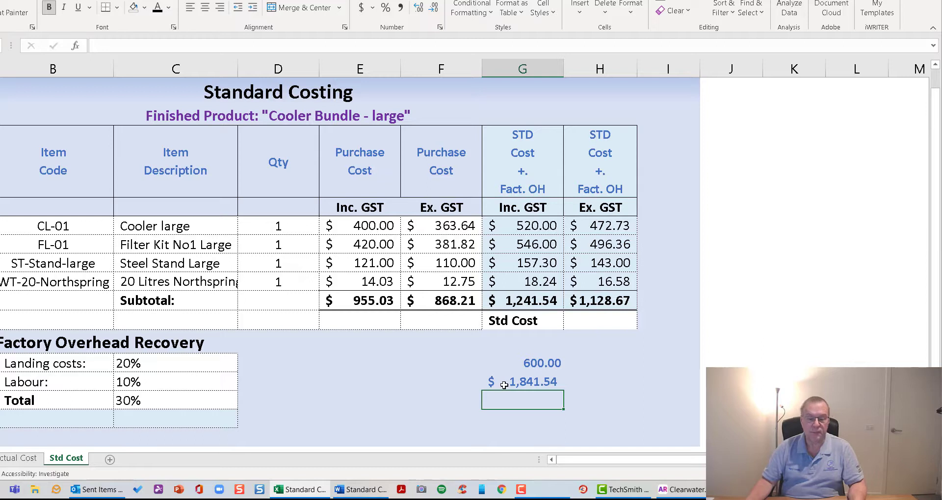
Label the 600 amount "margin" and the total below it "sell p rice" in column H
{"action": "left_click", "coordinate": [589, 362]}
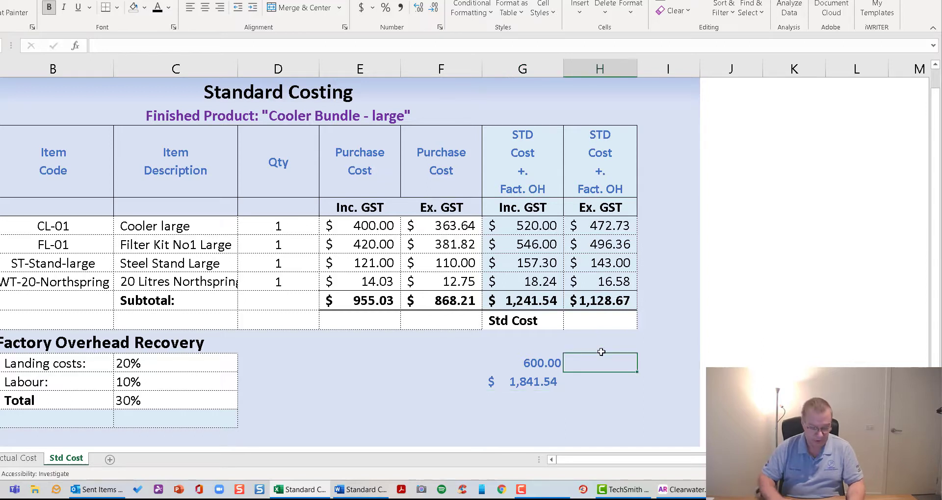
{"action": "type", "text": "margin"}
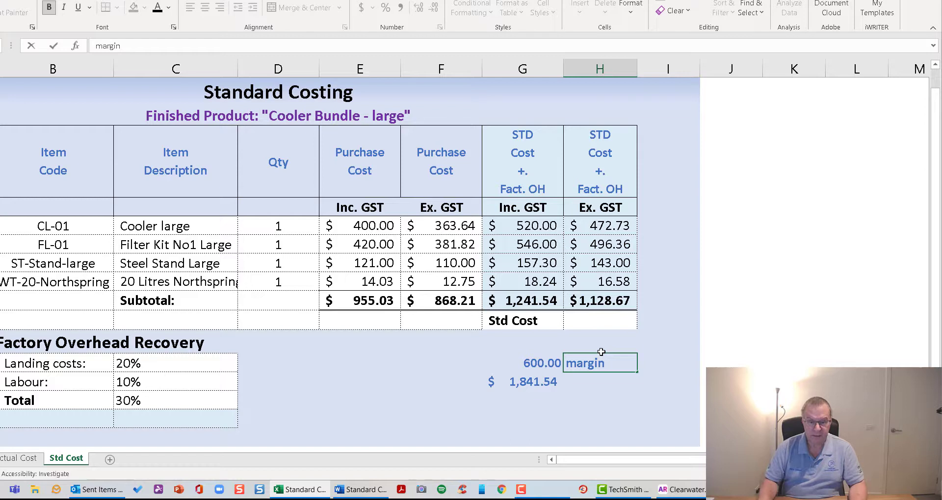
{"action": "key", "text": "Return"}
{"action": "type", "text": "sell p rice"}
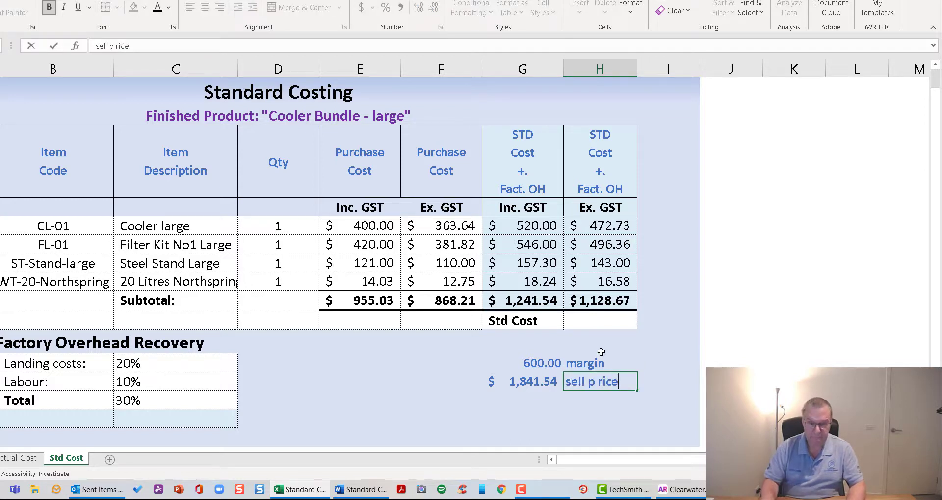
{"action": "key", "text": "Return"}
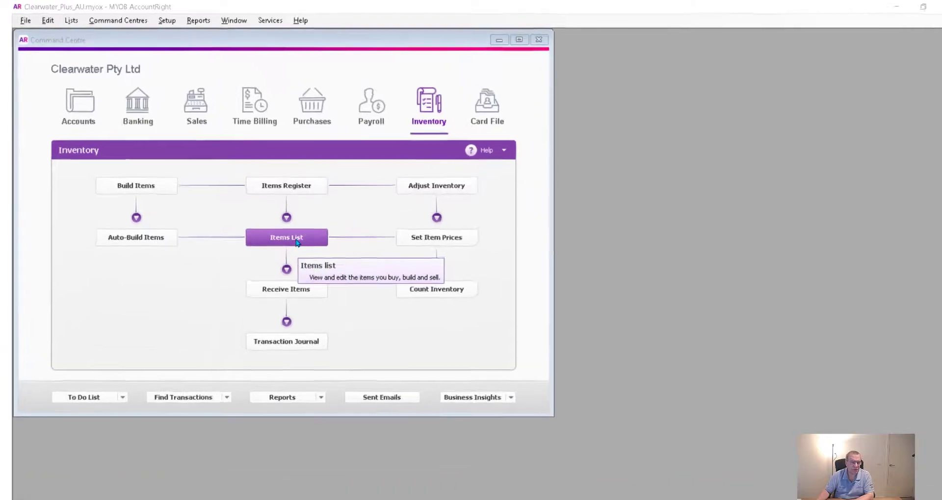
Open item CL-01 from the Items List in MYOB AccountRight and compare its standard buying cost with the Excel Std Cost sheet
{"action": "left_click", "coordinate": [300, 254]}
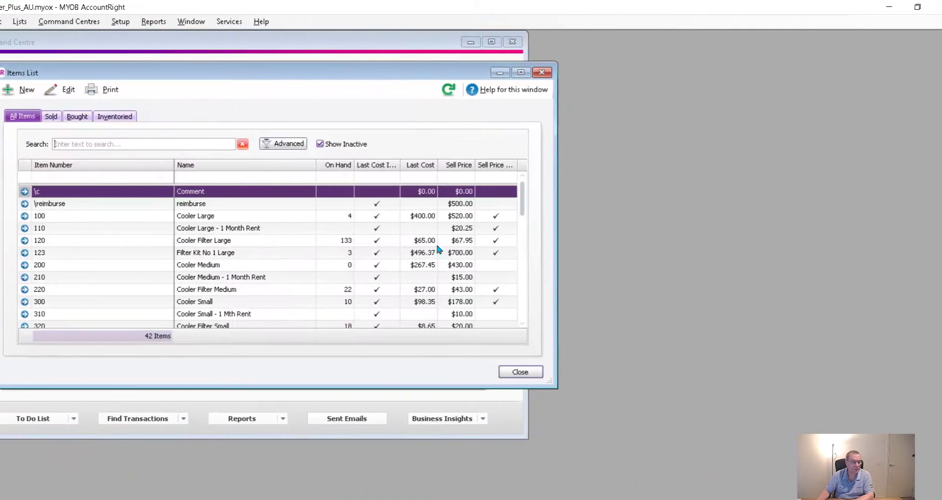
{"action": "left_click_drag", "start_coordinate": [503, 208], "coordinate": [507, 328]}
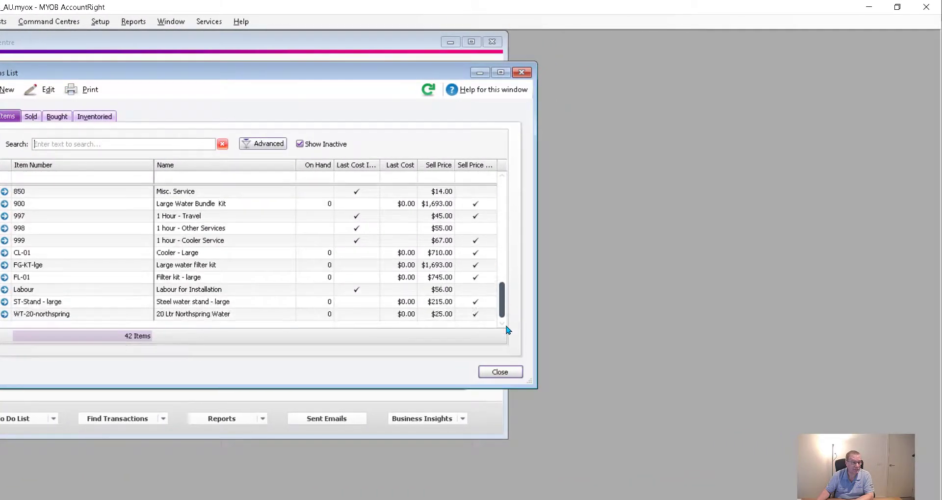
{"action": "left_click", "coordinate": [13, 253]}
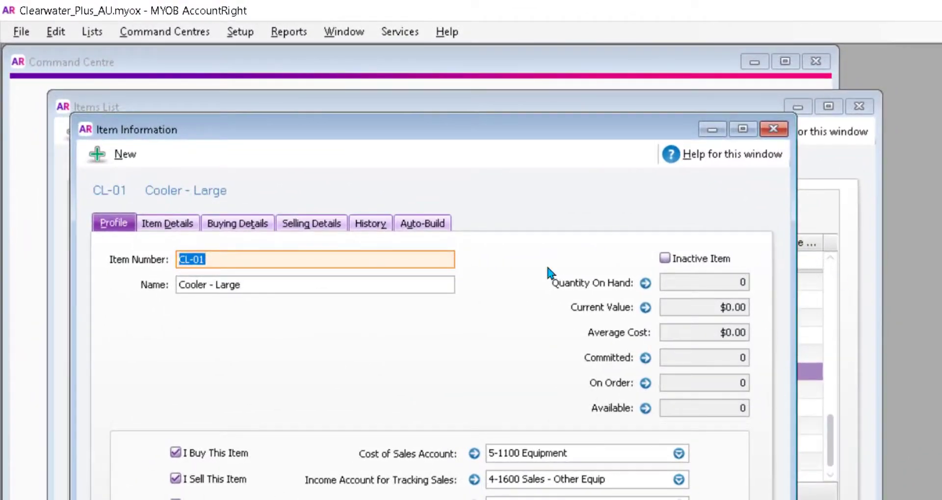
{"action": "left_click", "coordinate": [235, 225]}
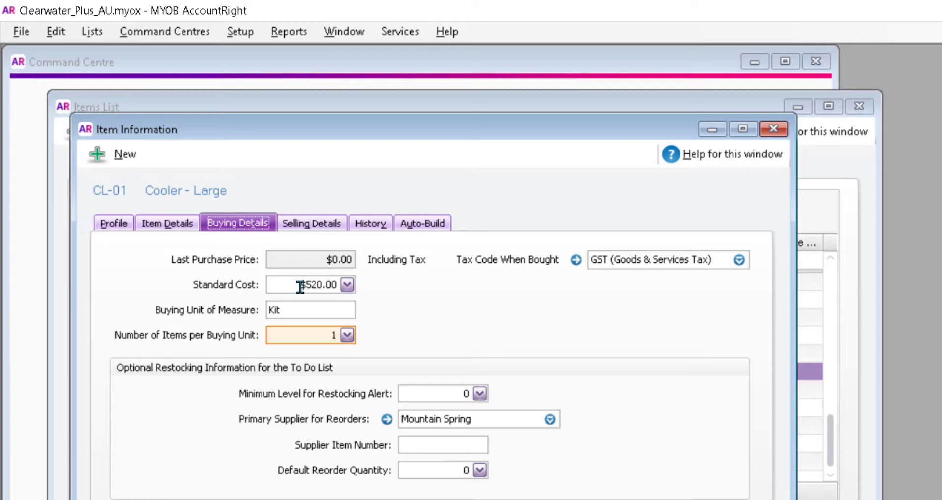
{"action": "mouse_move", "coordinate": [298, 286]}
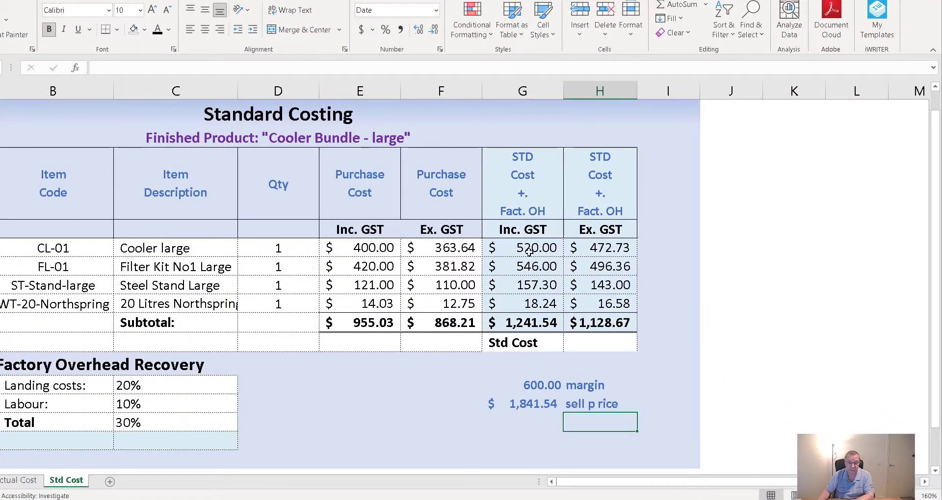
{"action": "left_click", "coordinate": [576, 286]}
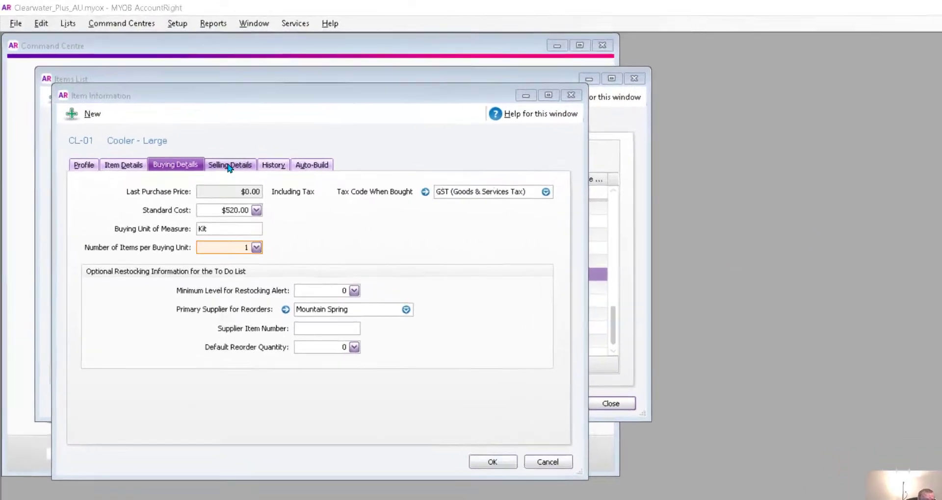
Review the selling details of item CL-01, then close the item without saving and close the Items List
{"action": "left_click", "coordinate": [150, 152]}
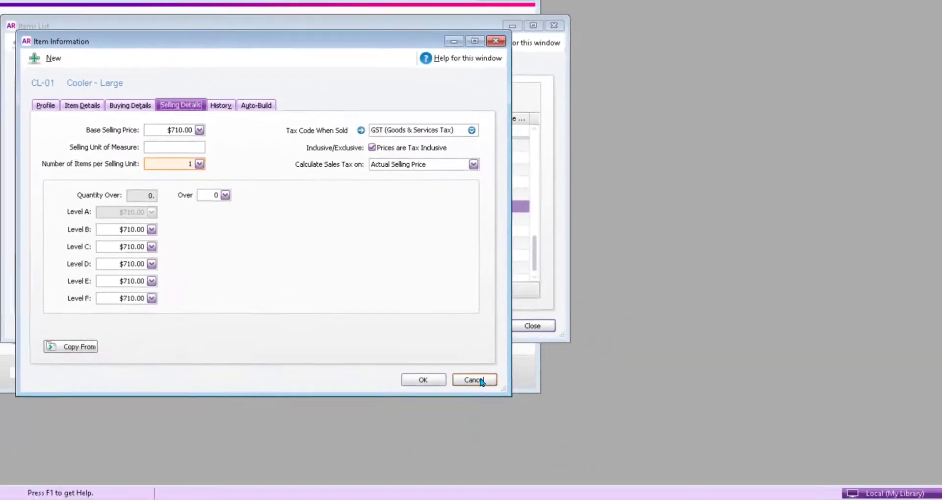
{"action": "left_click", "coordinate": [481, 381]}
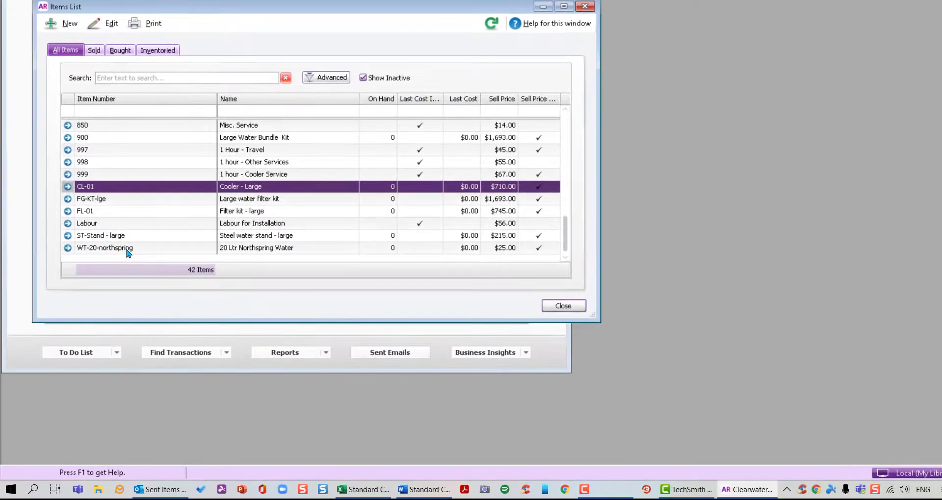
{"action": "left_click", "coordinate": [127, 249]}
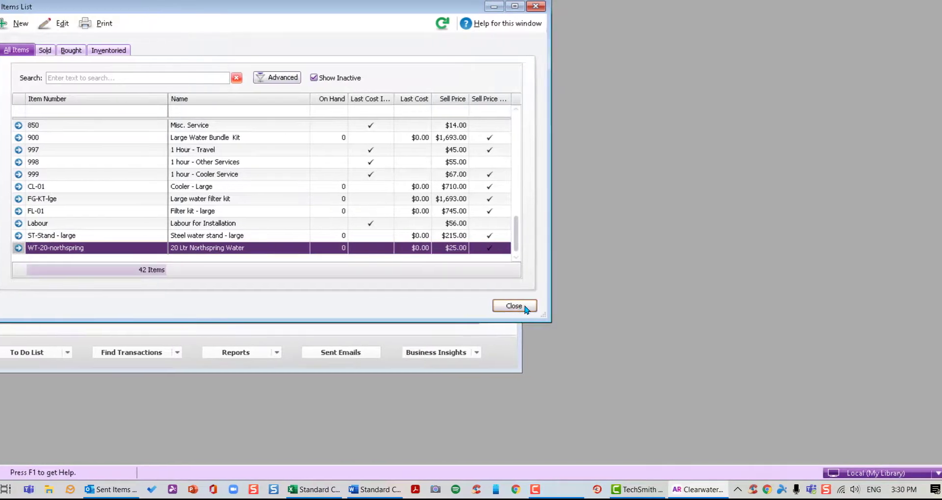
{"action": "left_click", "coordinate": [569, 308]}
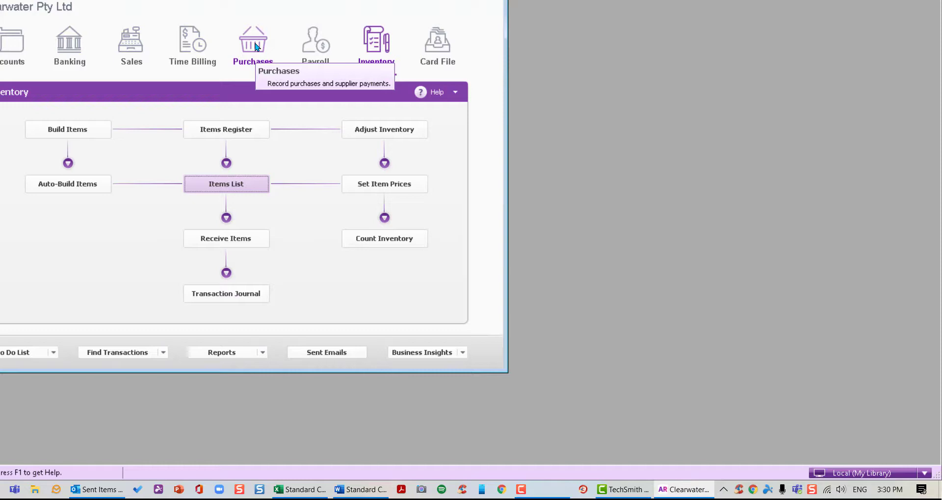
Check the Inventory preference for using standard cost as the default price on purchase orders and bills
{"action": "left_click", "coordinate": [163, 21]}
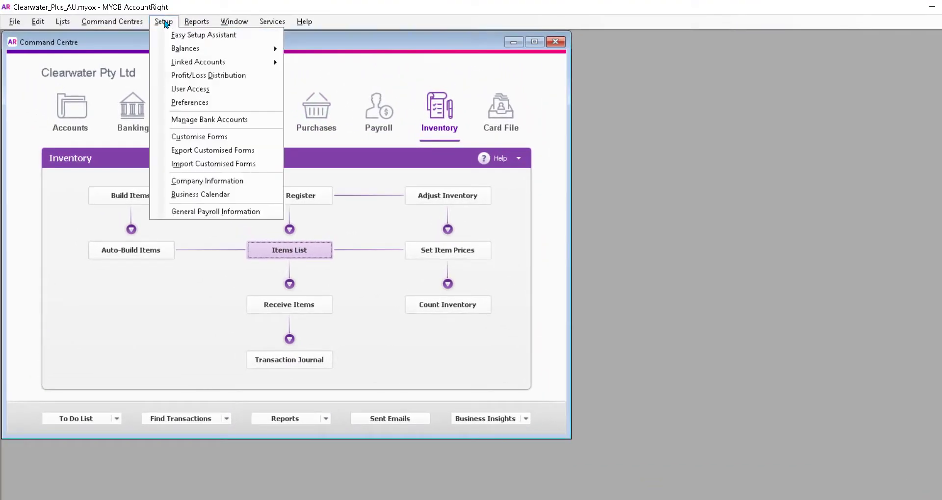
{"action": "left_click", "coordinate": [190, 102]}
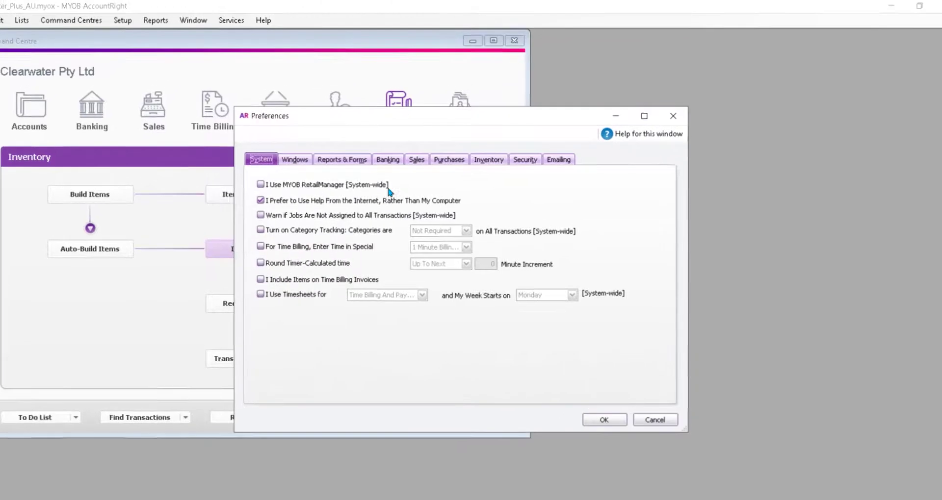
{"action": "left_click", "coordinate": [487, 161]}
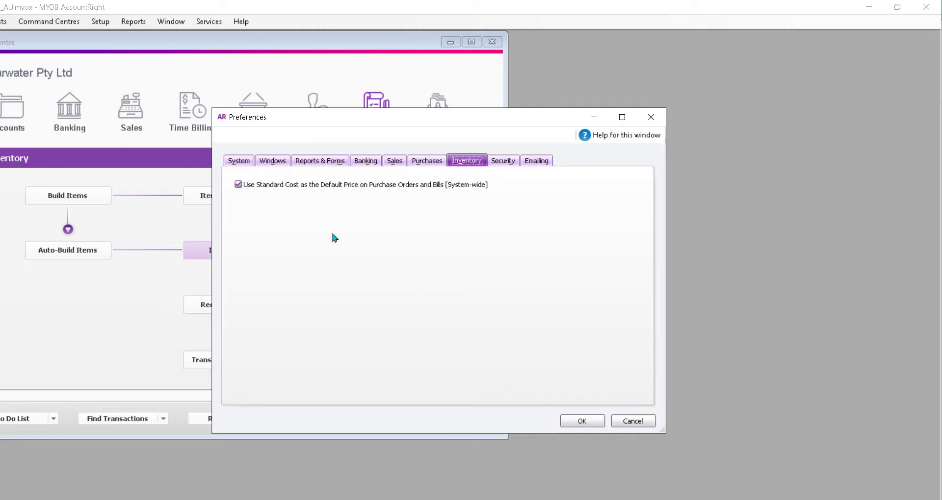
{"action": "left_click", "coordinate": [580, 423]}
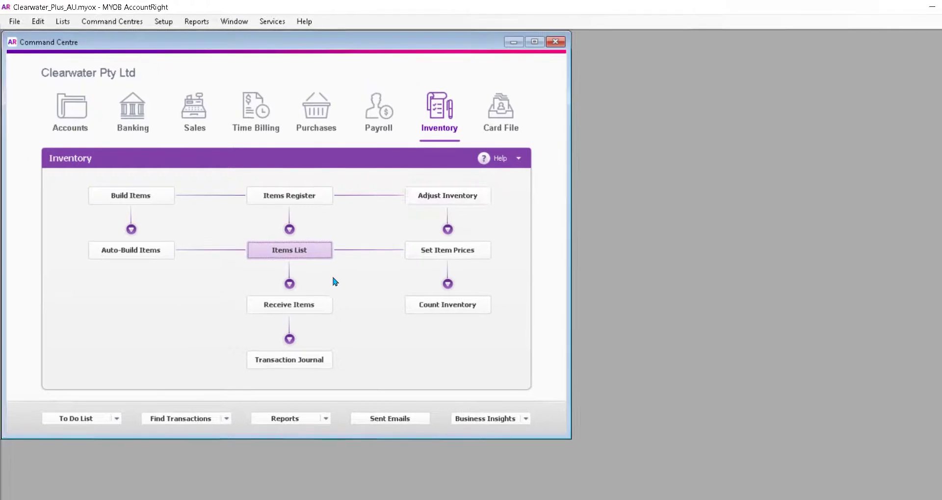
Reopen the item record for CL-01 Cooler - Large from the Items List
{"action": "left_click", "coordinate": [288, 255]}
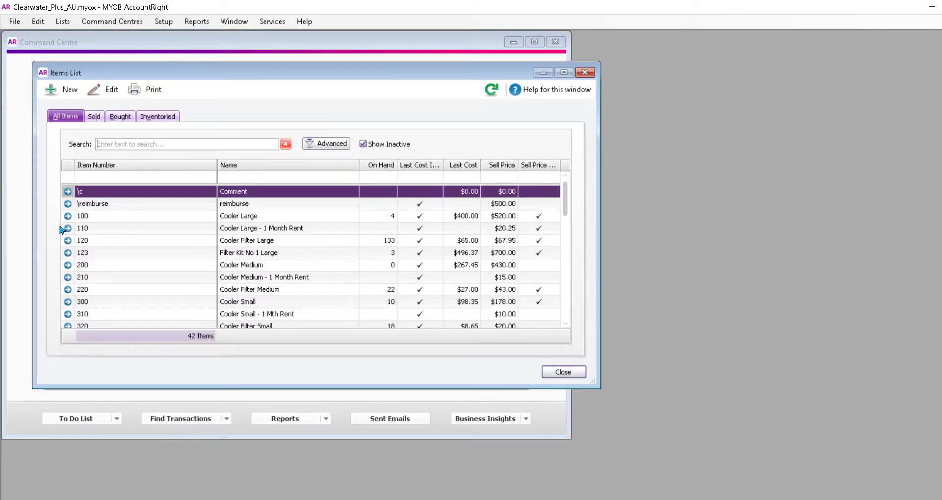
{"action": "scroll", "coordinate": [102, 227], "scroll_direction": "down", "scroll_amount": 7}
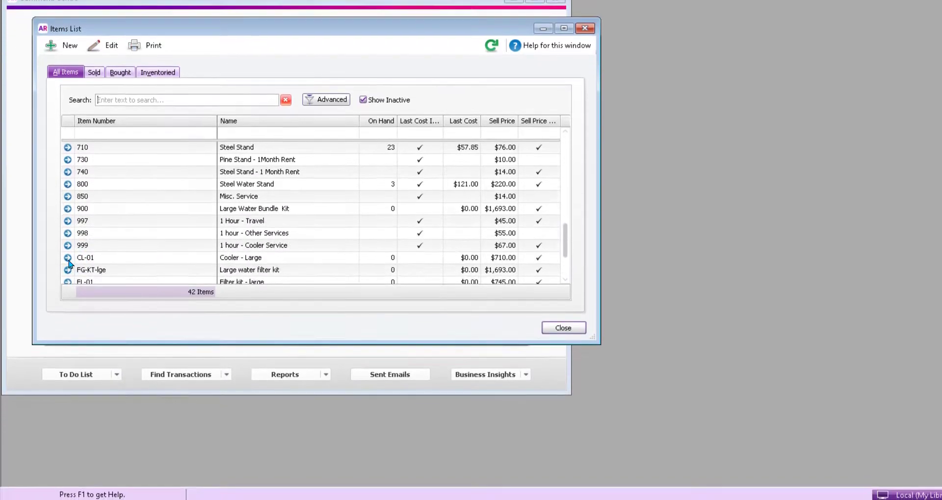
{"action": "double_click", "coordinate": [136, 300]}
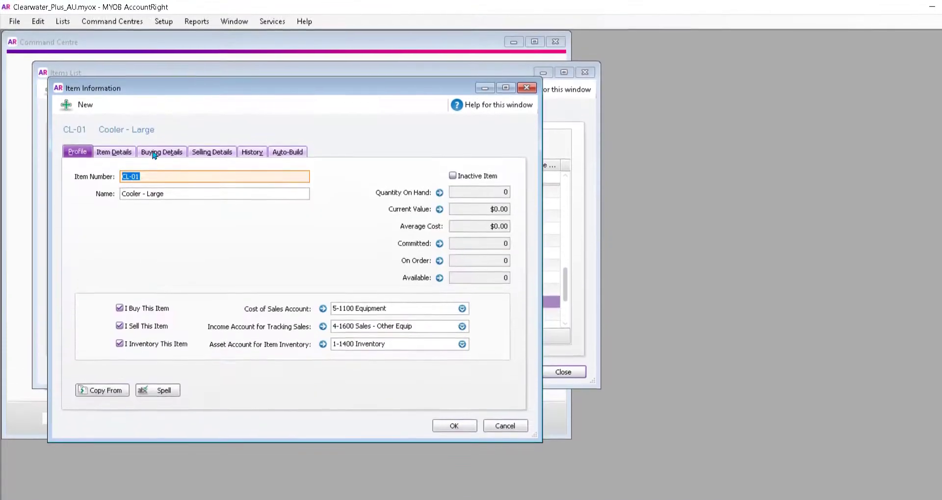
Review the buying details of item CL-01, close the item and Items List, and go to the Purchases command centre
{"action": "left_click", "coordinate": [168, 154]}
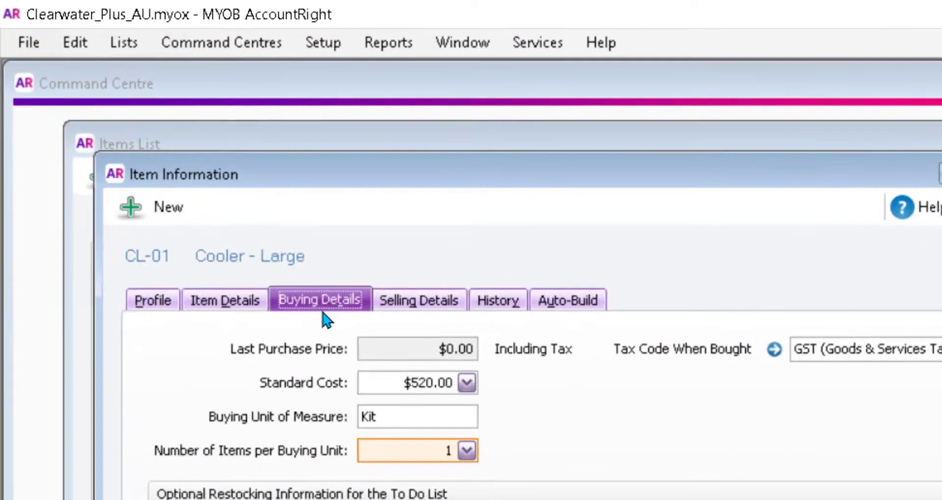
{"action": "mouse_move", "coordinate": [438, 356]}
{"action": "mouse_move", "coordinate": [382, 388]}
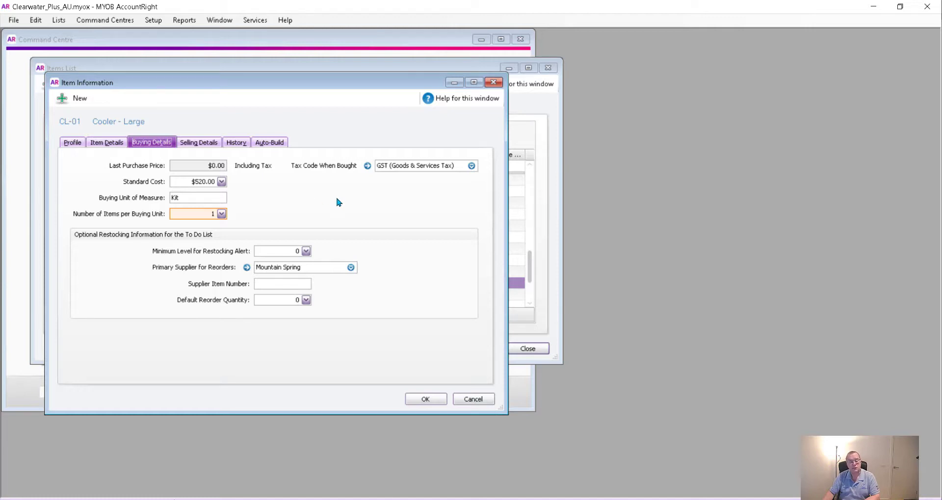
{"action": "left_click", "coordinate": [473, 399]}
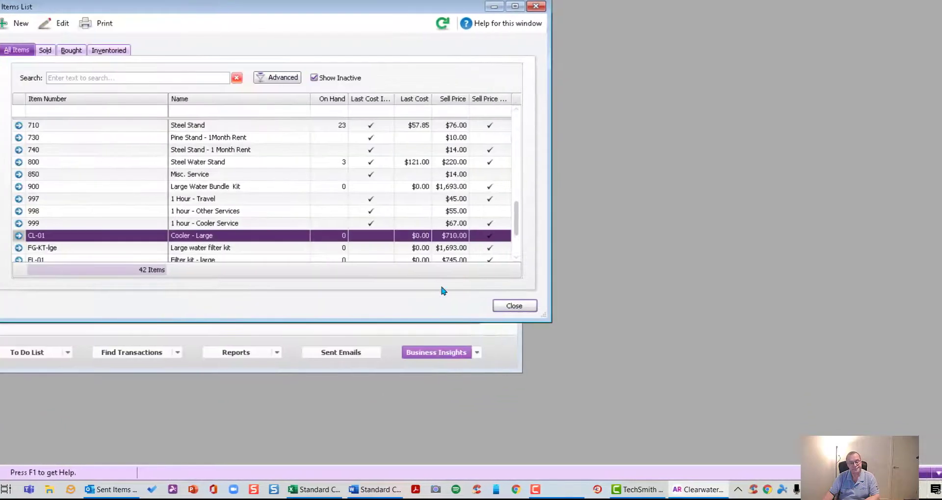
{"action": "left_click", "coordinate": [522, 309]}
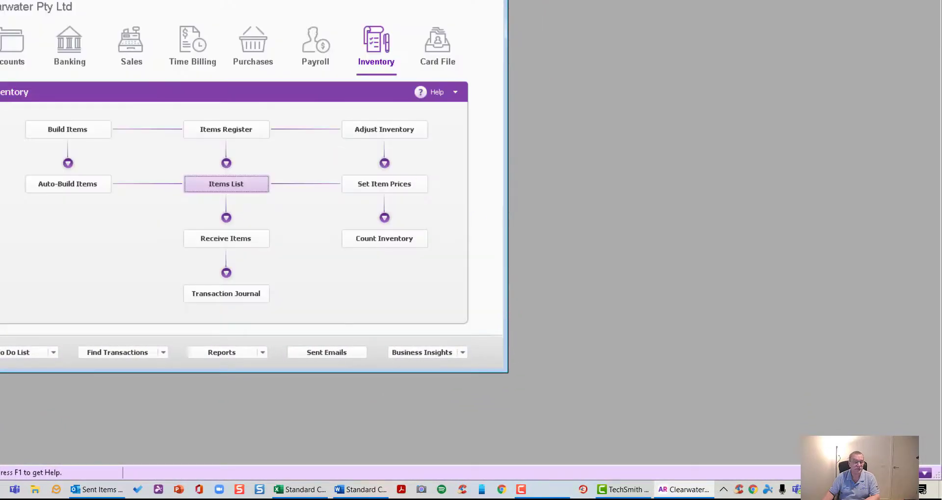
{"action": "left_click", "coordinate": [253, 44]}
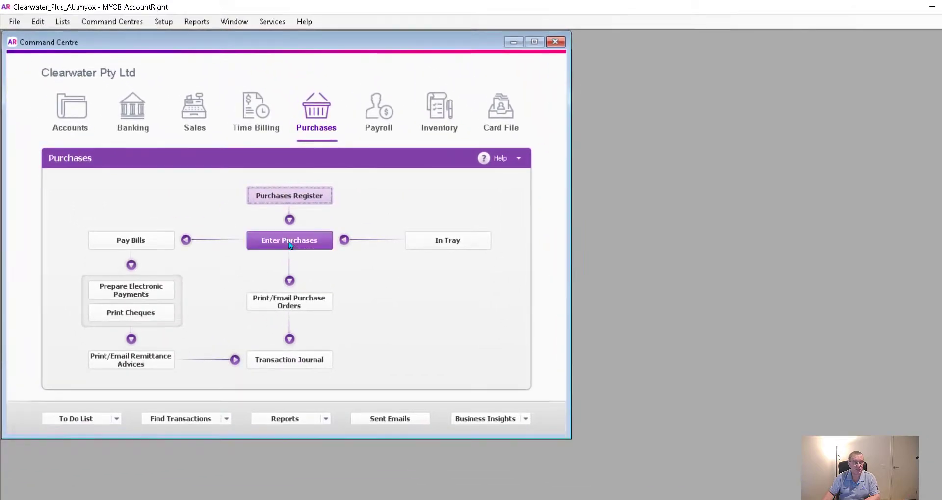
{"action": "left_click", "coordinate": [303, 243]}
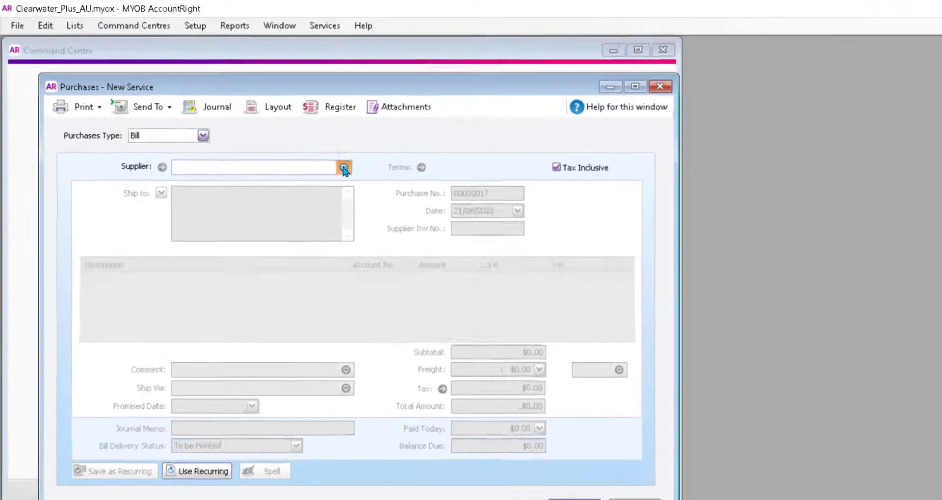
{"action": "left_click", "coordinate": [287, 141]}
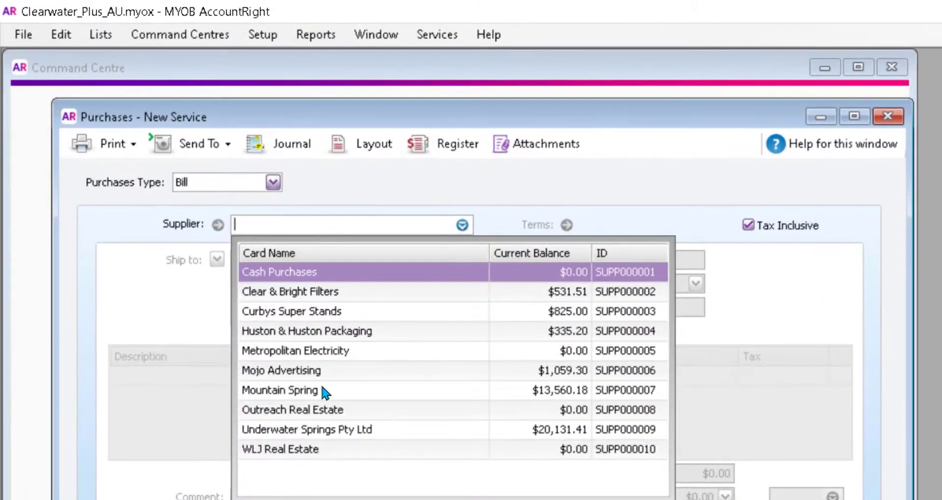
{"action": "left_click", "coordinate": [324, 391]}
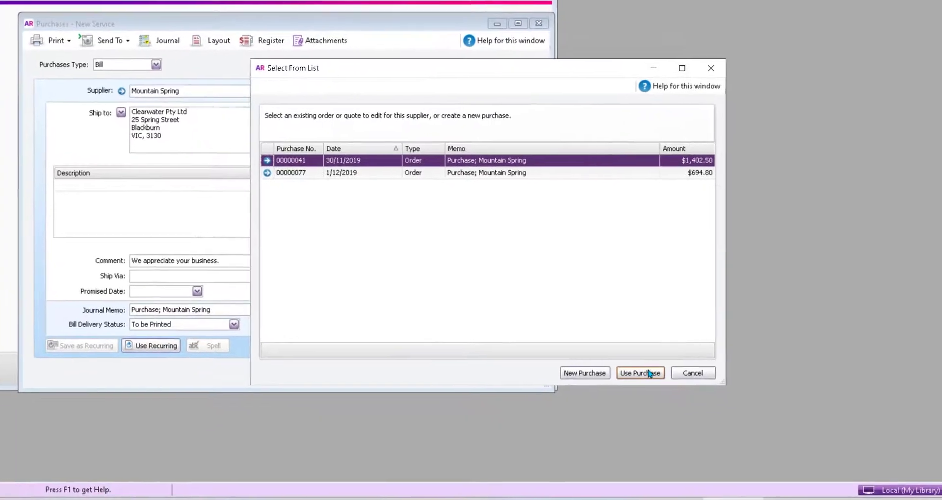
{"action": "left_click", "coordinate": [679, 395]}
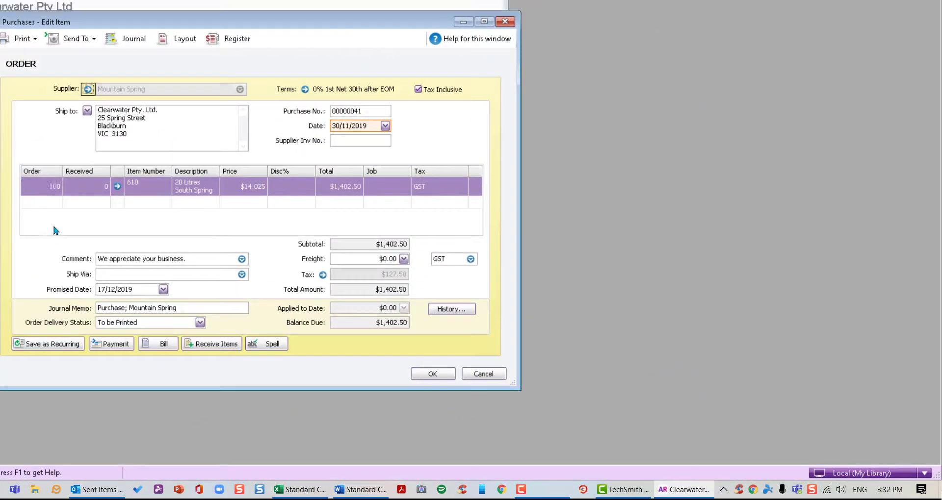
{"action": "left_click", "coordinate": [491, 374]}
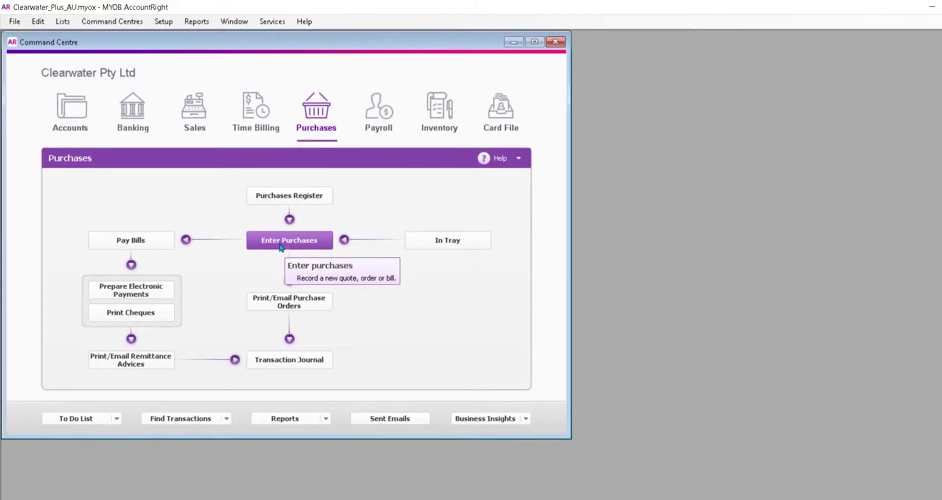
Start a new purchase bill for the supplier Mountain Spring without using any of its existing orders
{"action": "left_click", "coordinate": [218, 176]}
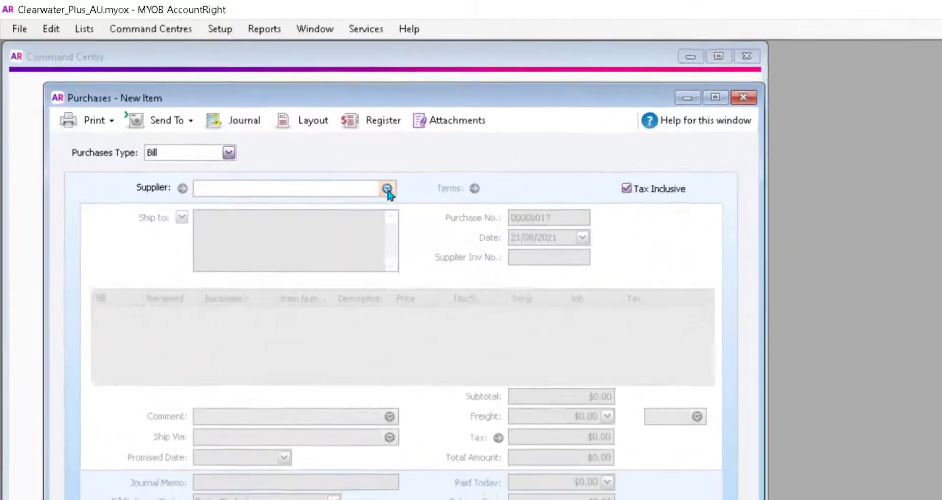
{"action": "left_click", "coordinate": [387, 189]}
{"action": "double_click", "coordinate": [258, 328]}
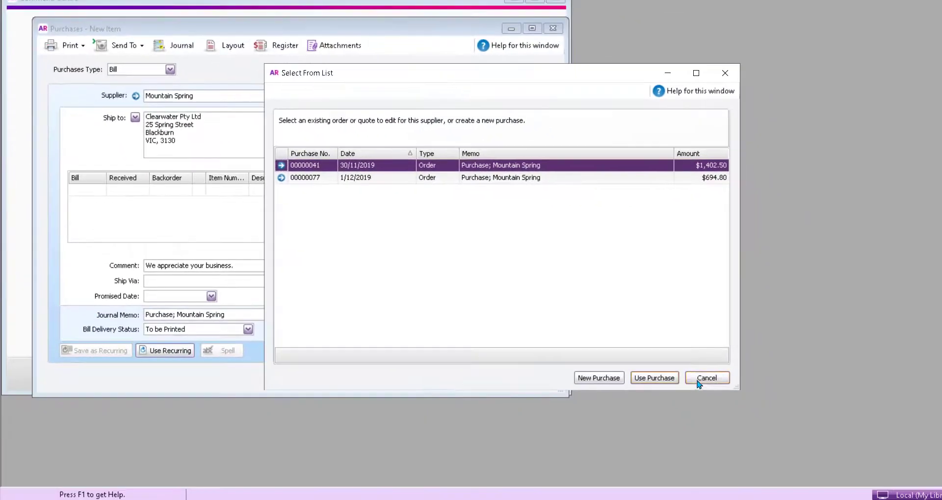
{"action": "left_click", "coordinate": [706, 378]}
Enter a bill line for 5 units of item CL-01 Cooler - Large, keeping the default price and tax code
{"action": "left_click", "coordinate": [90, 190]}
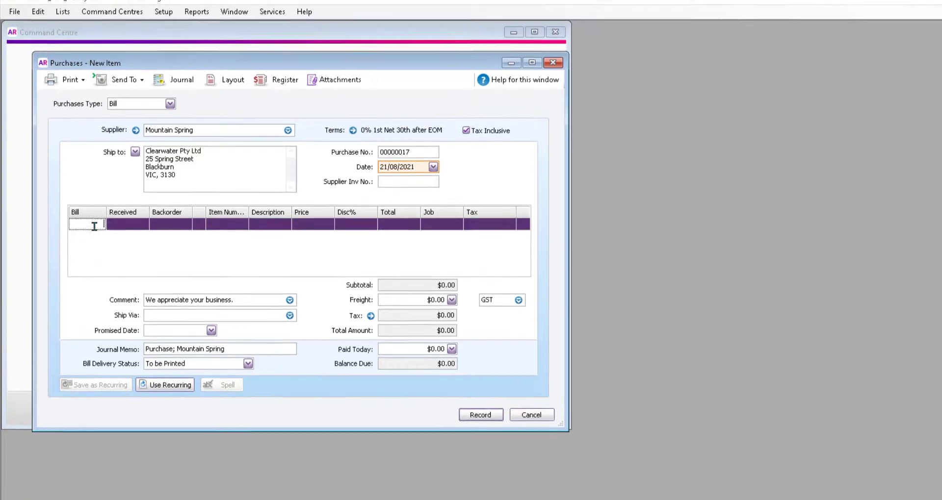
{"action": "type", "text": "5"}
{"action": "key", "text": "Tab"}
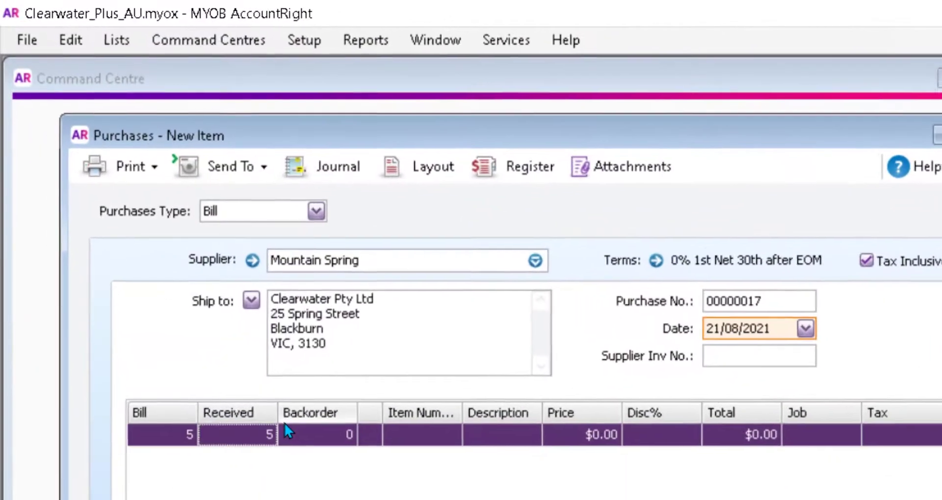
{"action": "key", "text": "Tab"}
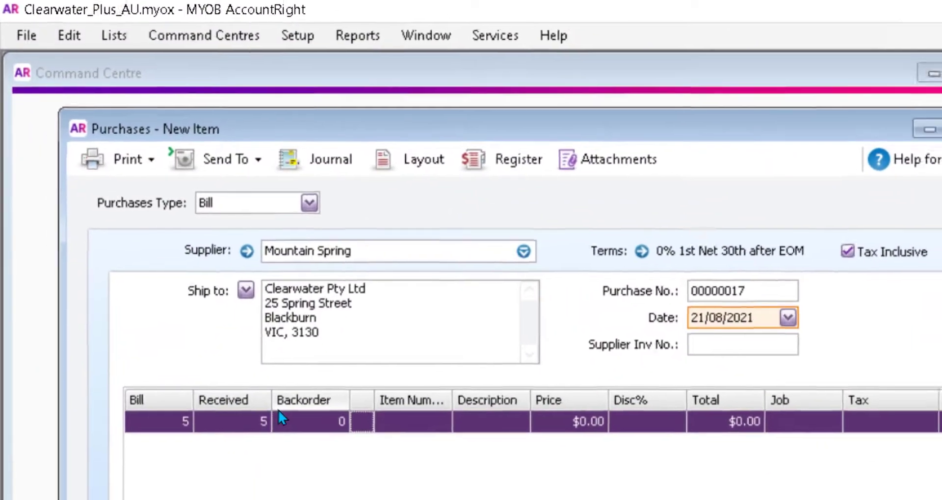
{"action": "key", "text": "Tab"}
{"action": "type", "text": "CL"}
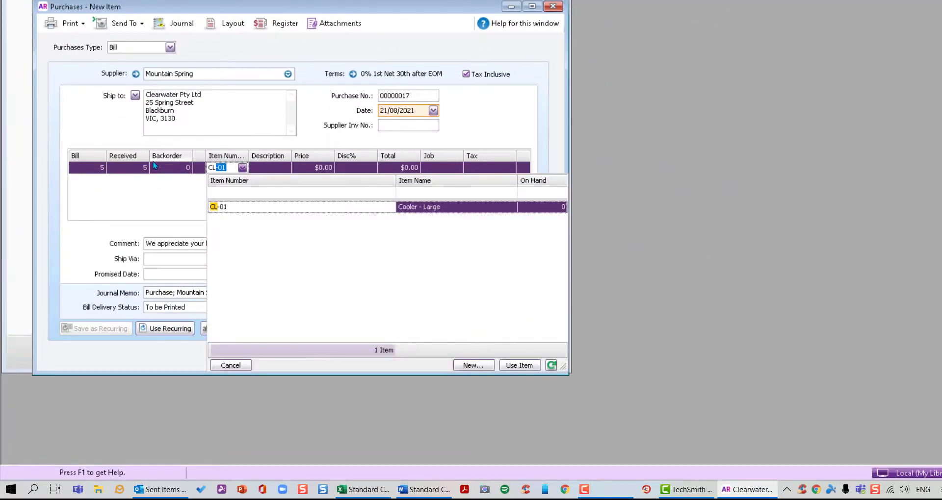
{"action": "key", "text": "Tab"}
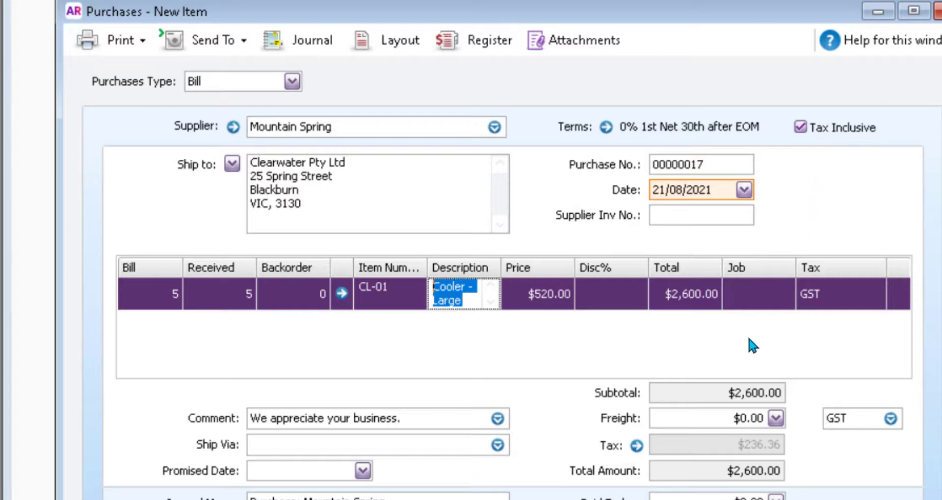
{"action": "key", "text": "Tab"}
{"action": "key", "text": "Tab"}
{"action": "key", "text": "Tab"}
{"action": "key", "text": "Tab"}
{"action": "key", "text": "Tab"}
{"action": "key", "text": "Tab"}
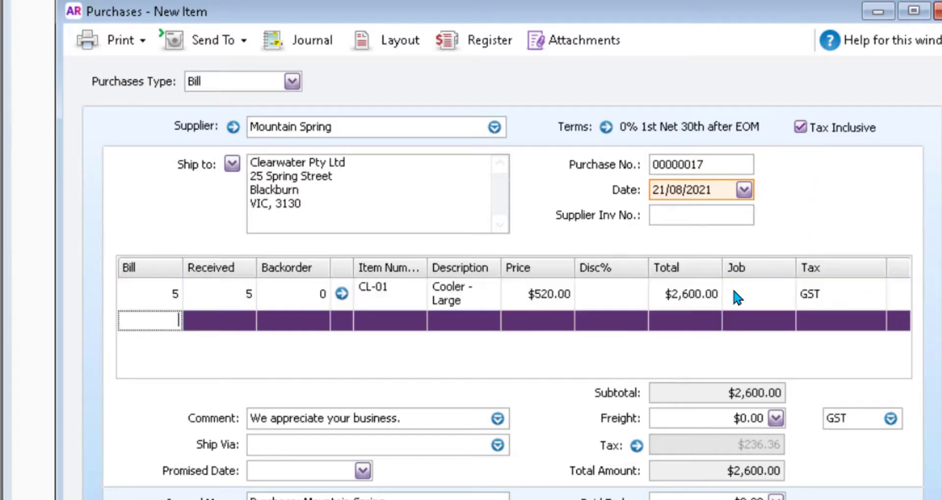
Add a second bill line for 5 units of item FL-01 Filter kit - large at its default price
{"action": "type", "text": "5"}
{"action": "key", "text": "Tab"}
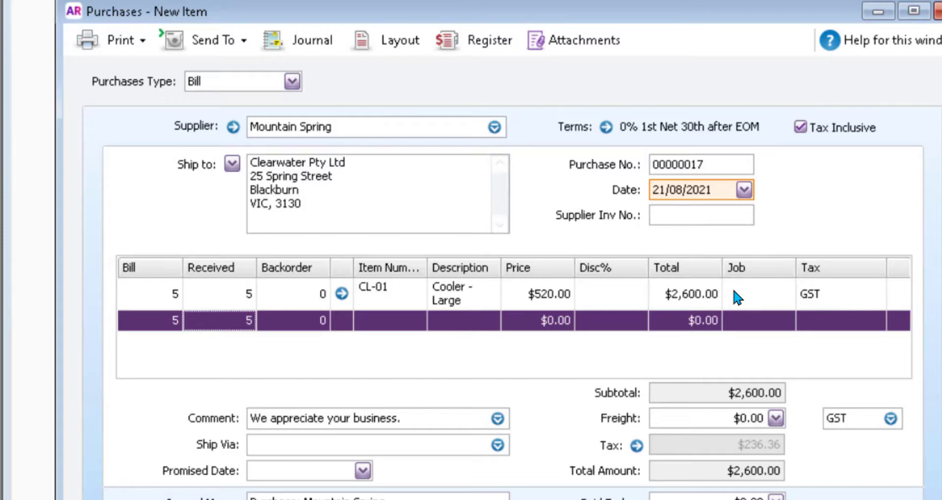
{"action": "key", "text": "Tab"}
{"action": "key", "text": "Tab"}
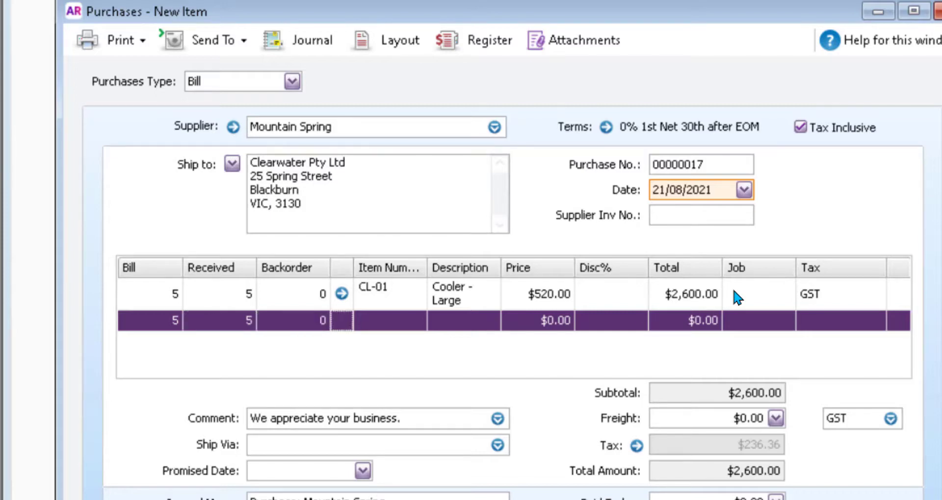
{"action": "type", "text": "FL-01"}
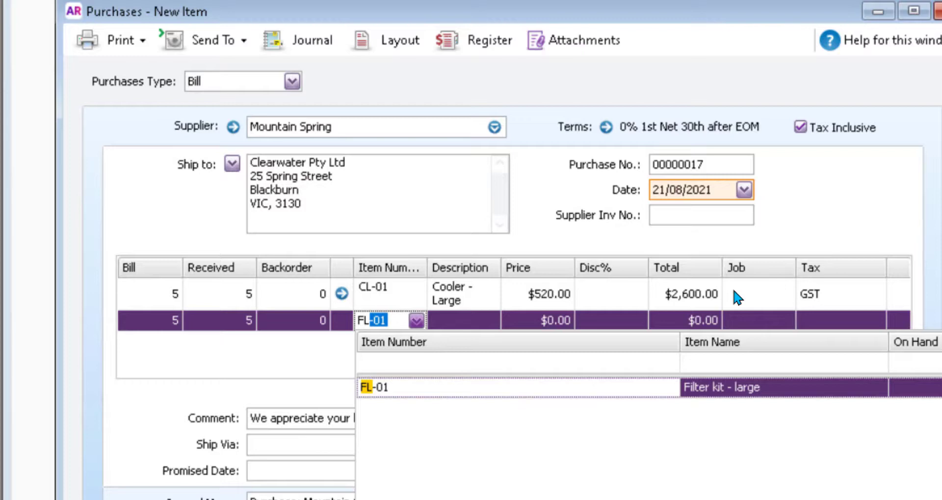
{"action": "key", "text": "Tab"}
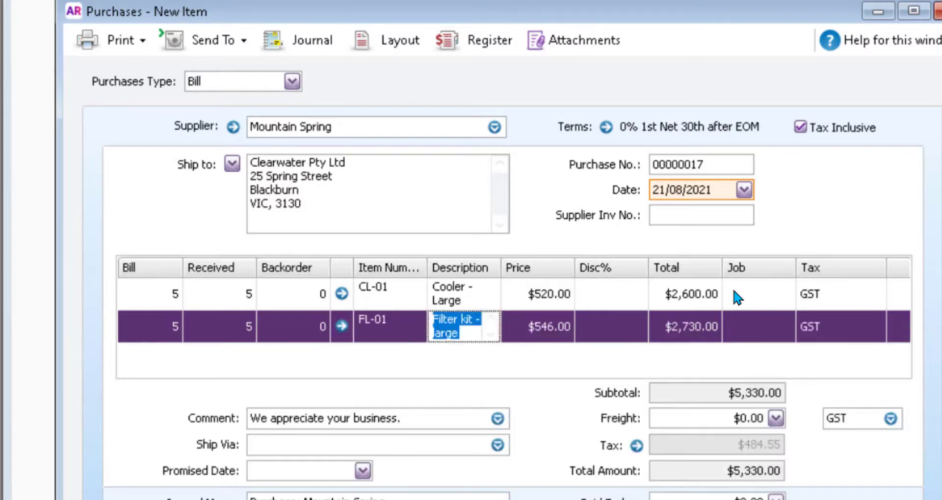
{"action": "key", "text": "Tab"}
{"action": "key", "text": "Tab"}
{"action": "key", "text": "Tab"}
{"action": "key", "text": "Tab"}
{"action": "key", "text": "Tab"}
{"action": "key", "text": "Tab"}
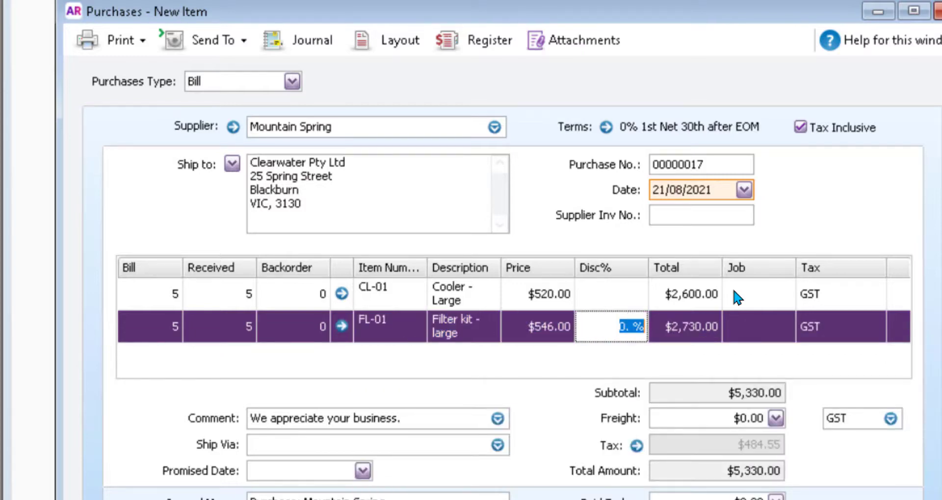
Add a third bill line for 5 units of item ST-Stand - large at its default price
{"action": "type", "text": "5"}
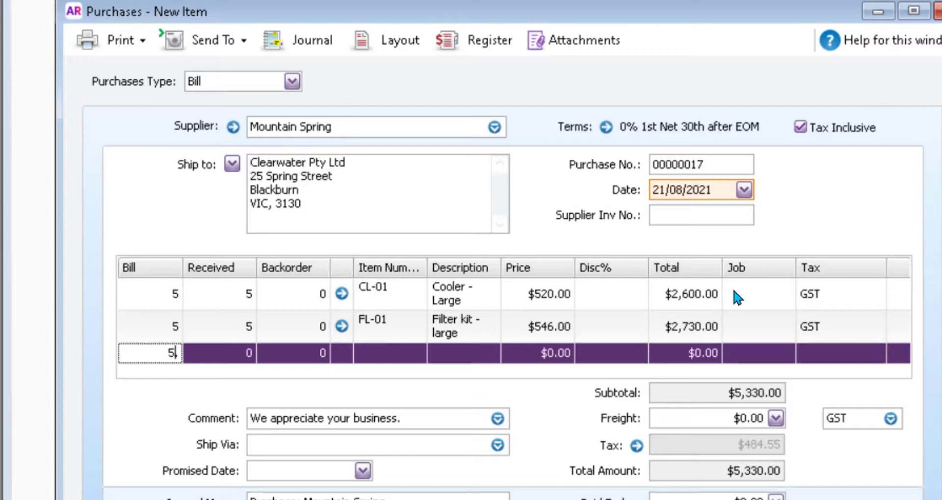
{"action": "key", "text": "Tab"}
{"action": "key", "text": "Tab"}
{"action": "key", "text": "Tab"}
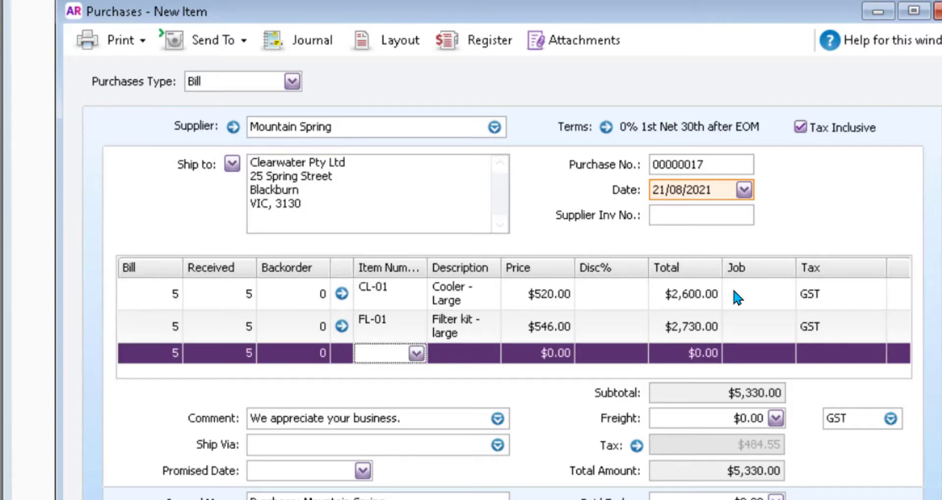
{"action": "type", "text": "s"}
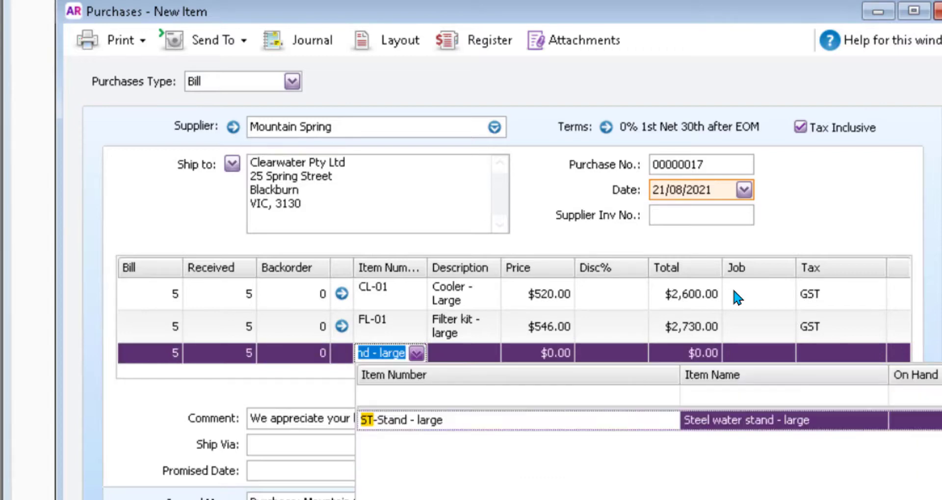
{"action": "key", "text": "Tab"}
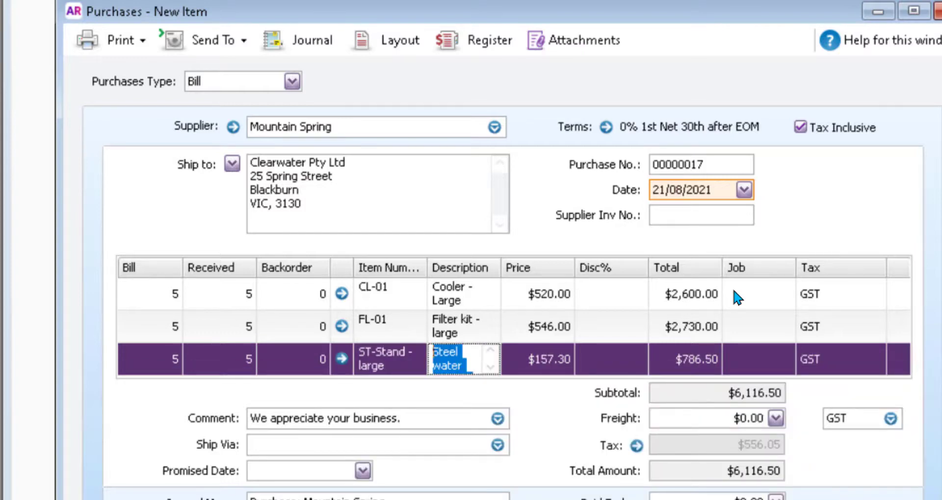
{"action": "key", "text": "Tab"}
{"action": "key", "text": "Tab"}
{"action": "key", "text": "Tab"}
{"action": "key", "text": "Tab"}
{"action": "key", "text": "Tab"}
{"action": "key", "text": "Tab"}
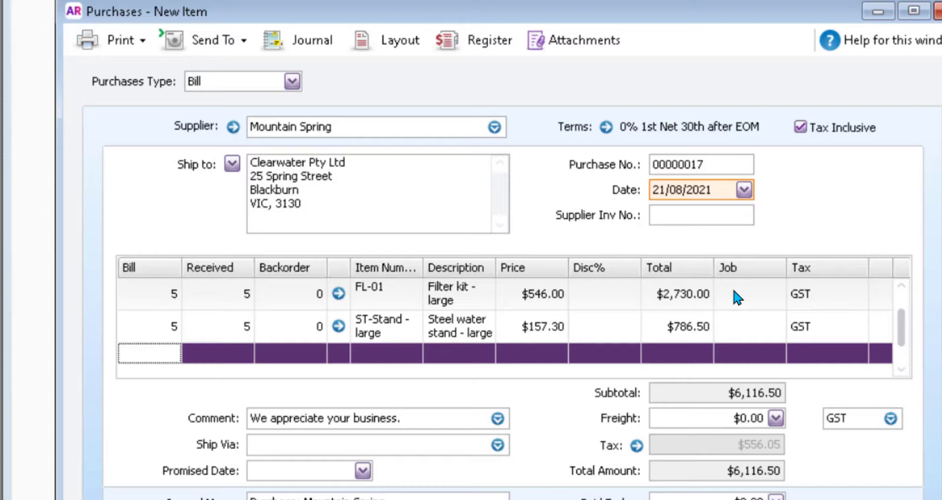
Add a fourth bill line for 5 units of item WT-20-northspring at its default price
{"action": "type", "text": "5"}
{"action": "key", "text": "Tab"}
{"action": "key", "text": "Tab"}
{"action": "key", "text": "Tab"}
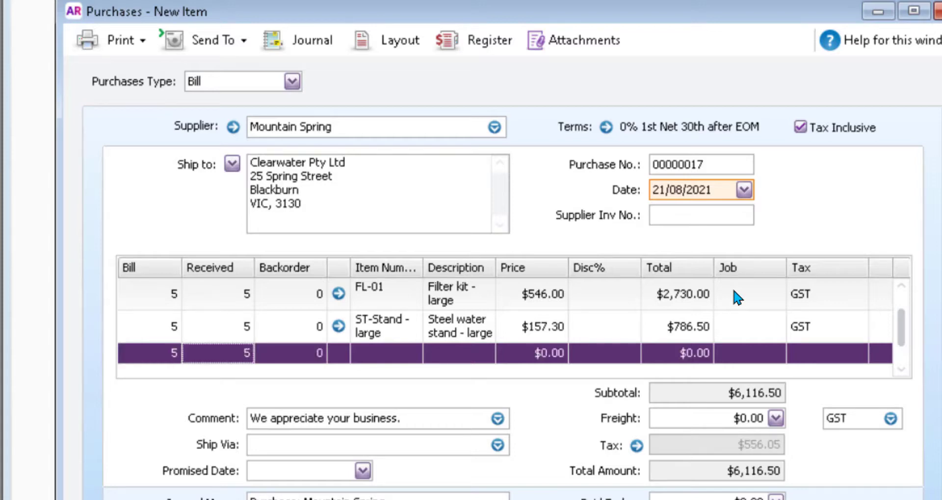
{"action": "type", "text": "W"}
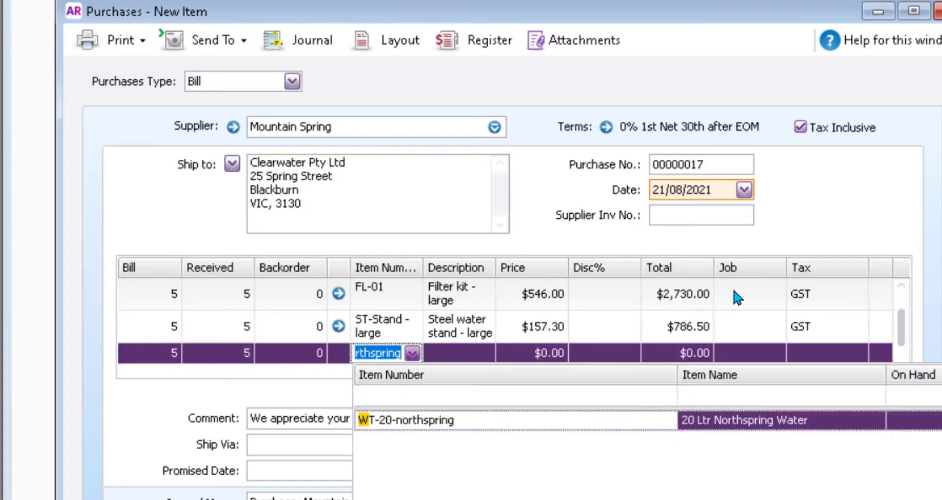
{"action": "key", "text": "Tab"}
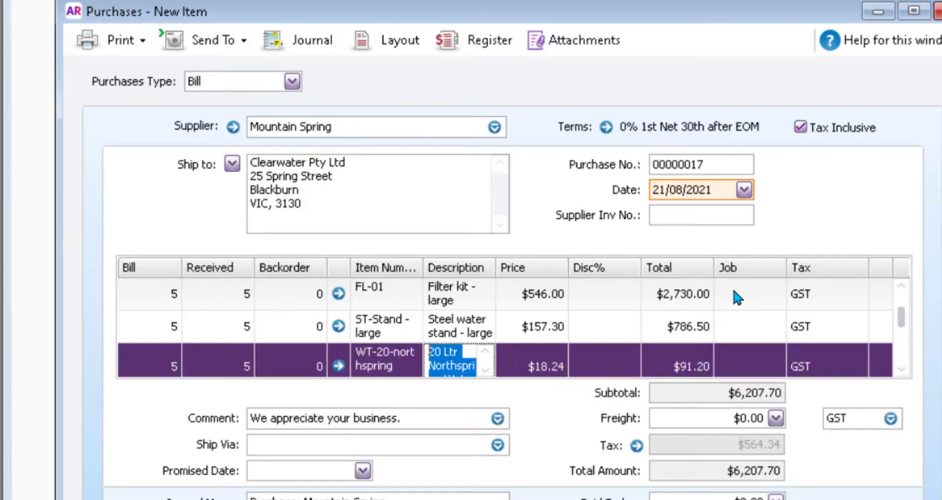
{"action": "key", "text": "Tab"}
{"action": "key", "text": "Tab"}
{"action": "key", "text": "Tab"}
{"action": "key", "text": "Tab"}
{"action": "key", "text": "Tab"}
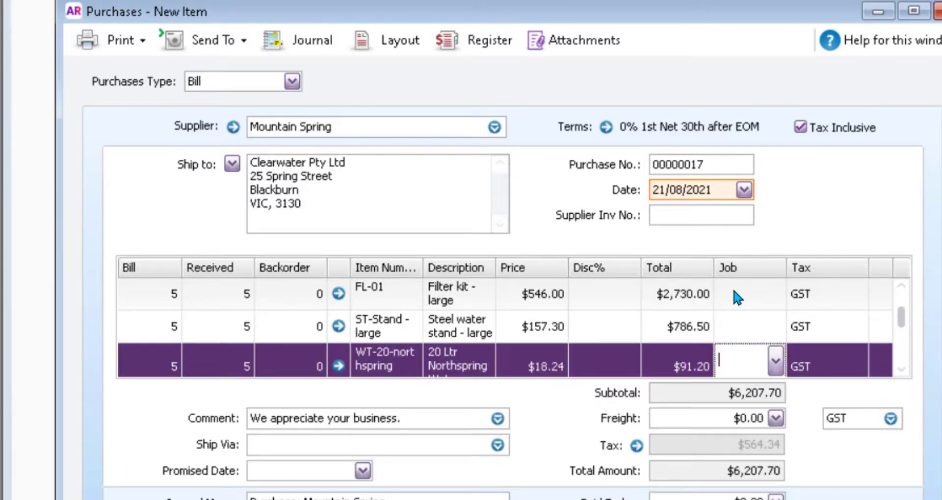
{"action": "key", "text": "Tab"}
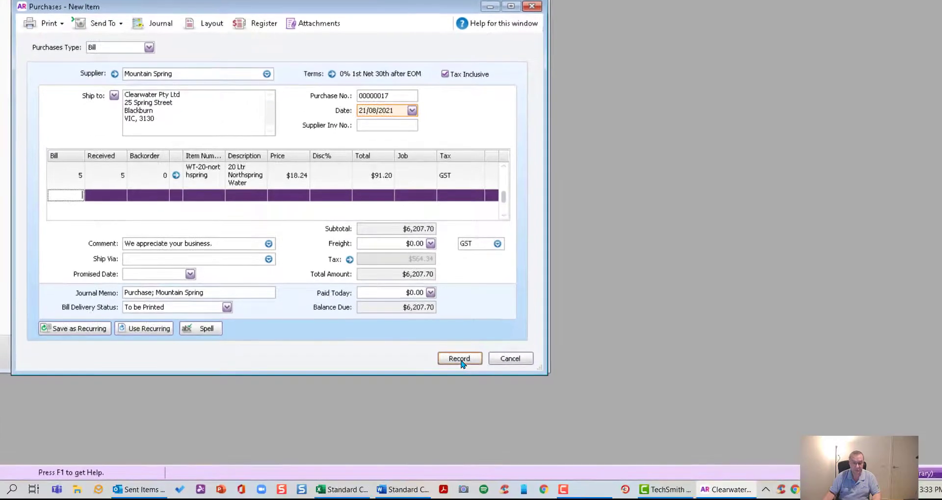
Record the Mountain Spring bill and close the purchase entry window
{"action": "left_click", "coordinate": [451, 385]}
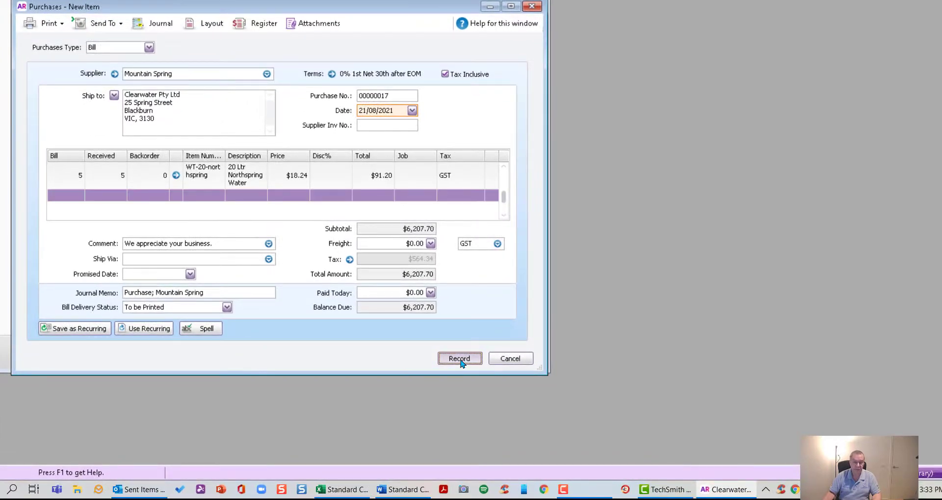
{"action": "left_click", "coordinate": [502, 358]}
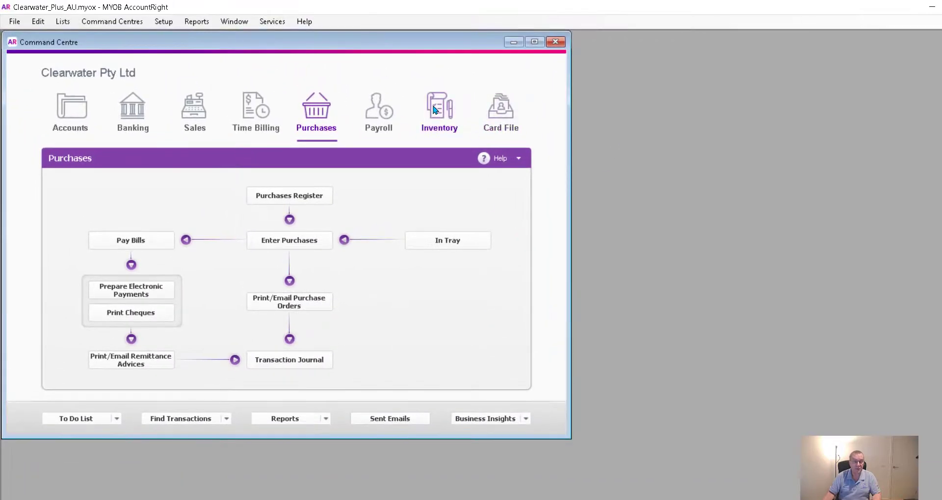
Review the on-hand quantities of the bundle's component items in the inventory count and close it without adjusting
{"action": "left_click", "coordinate": [435, 109]}
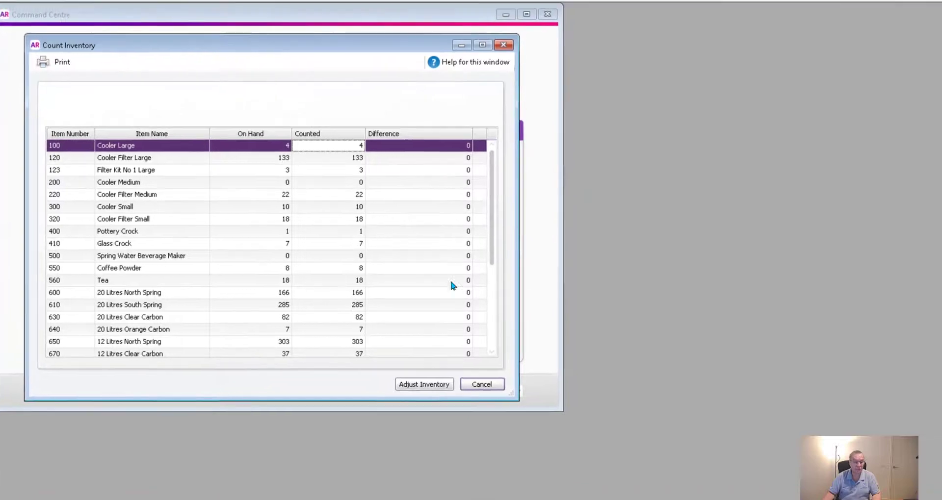
{"action": "scroll", "coordinate": [507, 293], "scroll_direction": "down", "scroll_amount": 4}
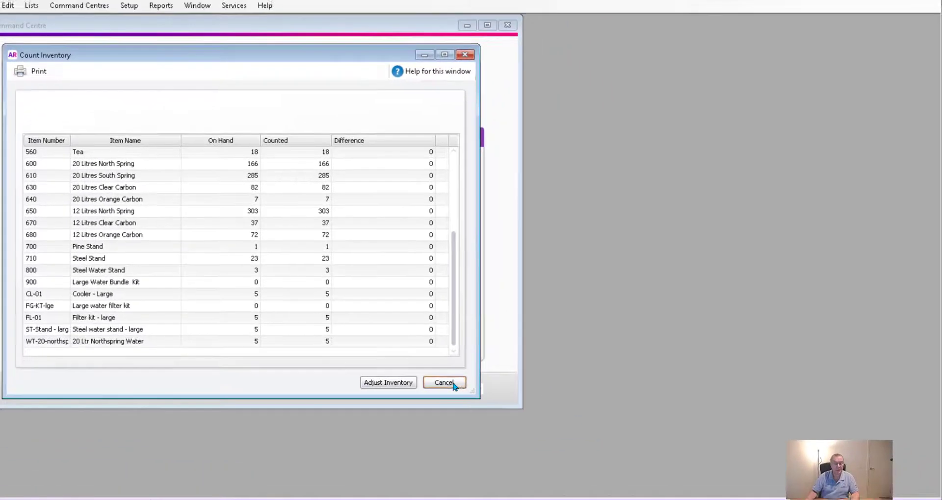
{"action": "left_click", "coordinate": [445, 383]}
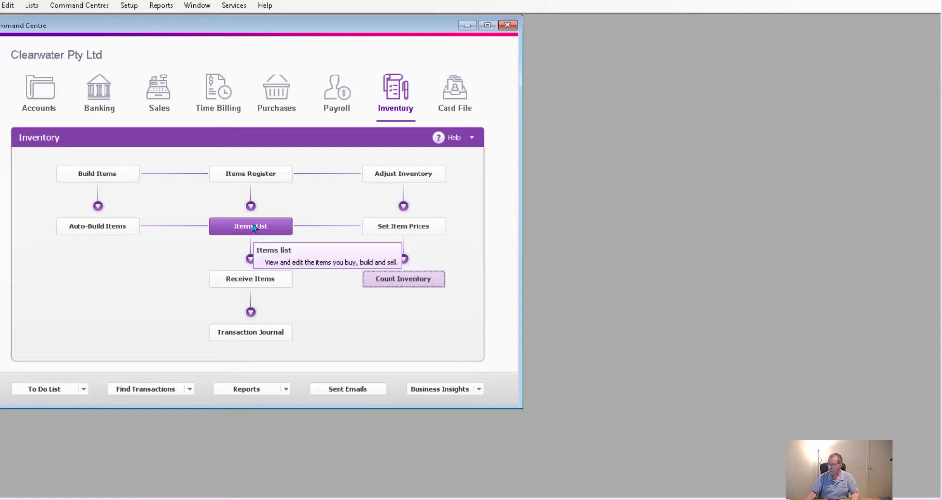
Check the bundle's standard cost in the Excel costing worksheet and set item FG-KT-lge's standard cost to $1,241.54 in AccountRight
{"action": "left_click_drag", "start_coordinate": [941, 29], "coordinate": [468, 2]}
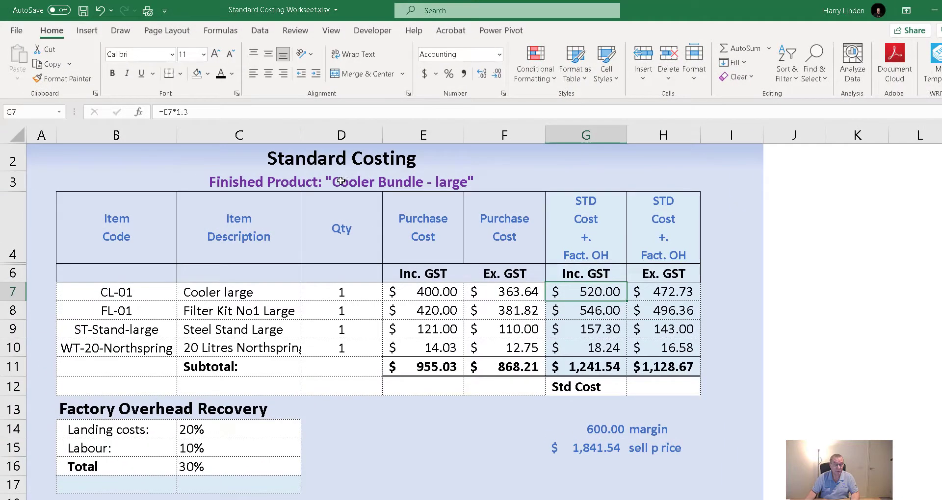
{"action": "left_click", "coordinate": [299, 159]}
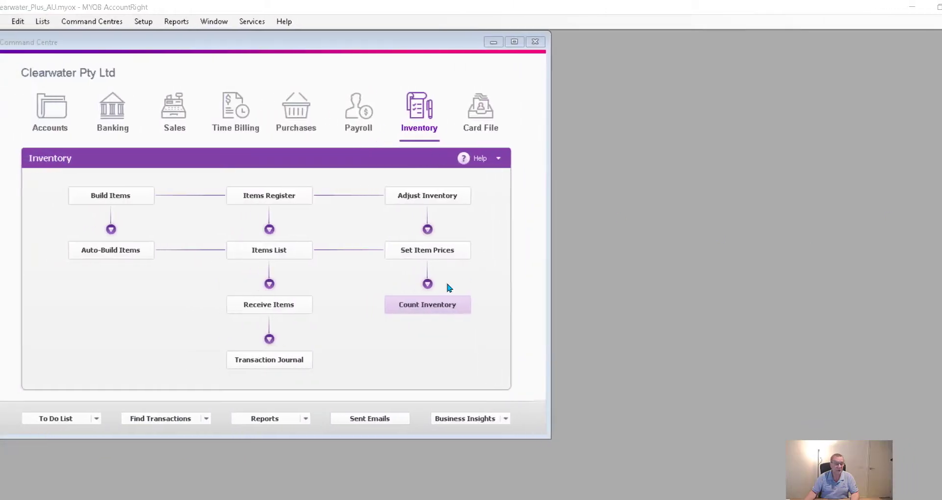
{"action": "left_click", "coordinate": [289, 250]}
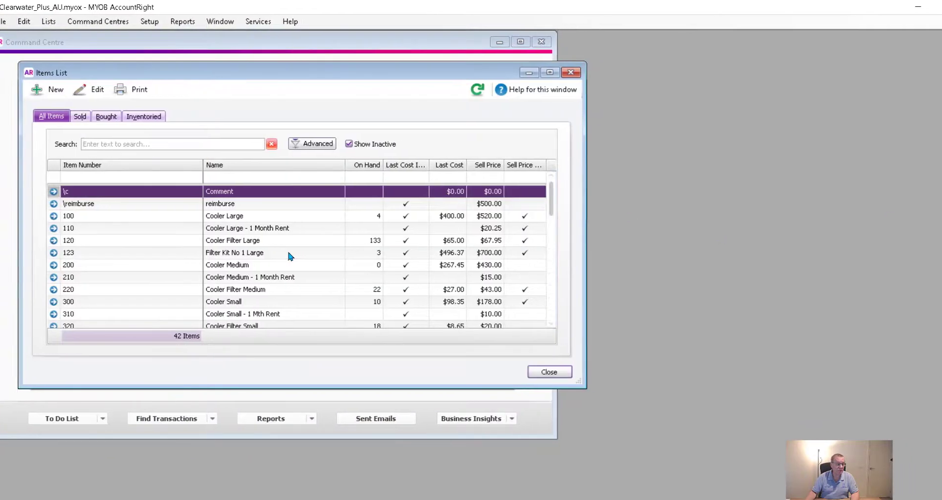
{"action": "left_click_drag", "start_coordinate": [553, 196], "coordinate": [558, 334]}
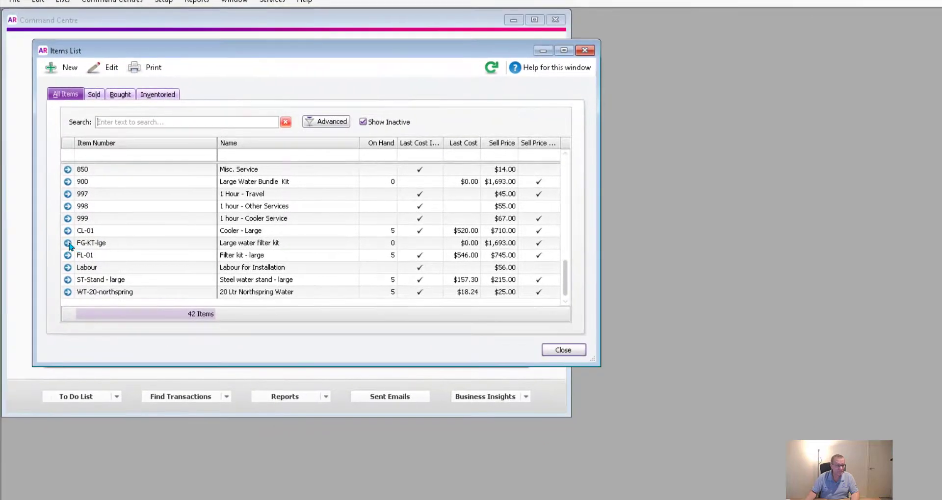
{"action": "left_click", "coordinate": [60, 246]}
{"action": "left_click", "coordinate": [67, 244]}
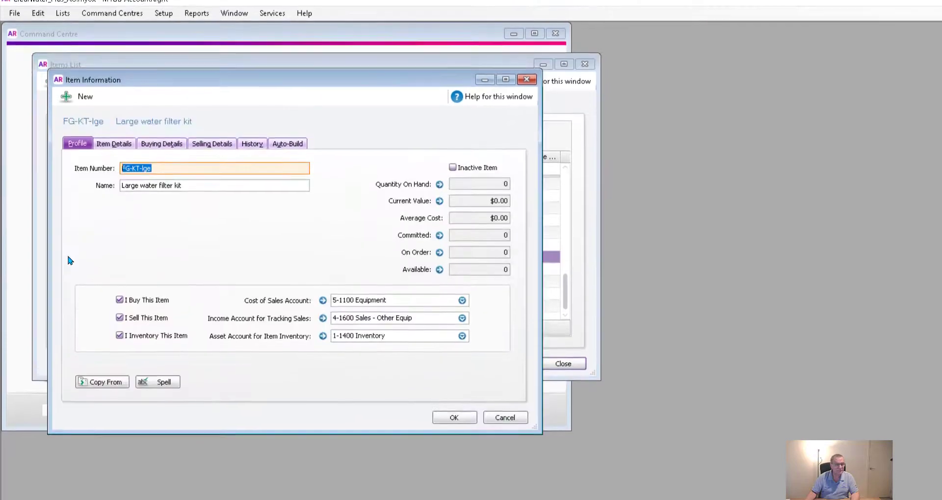
{"action": "left_click", "coordinate": [165, 153]}
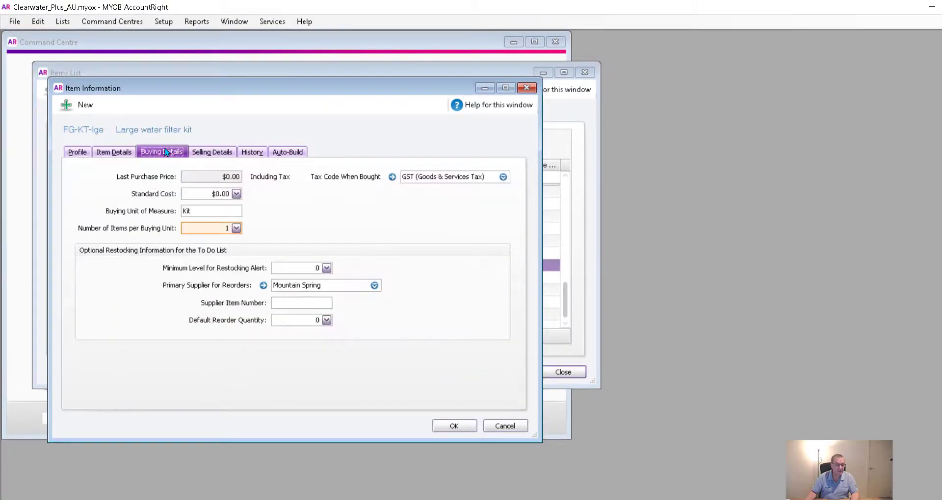
{"action": "left_click", "coordinate": [195, 192]}
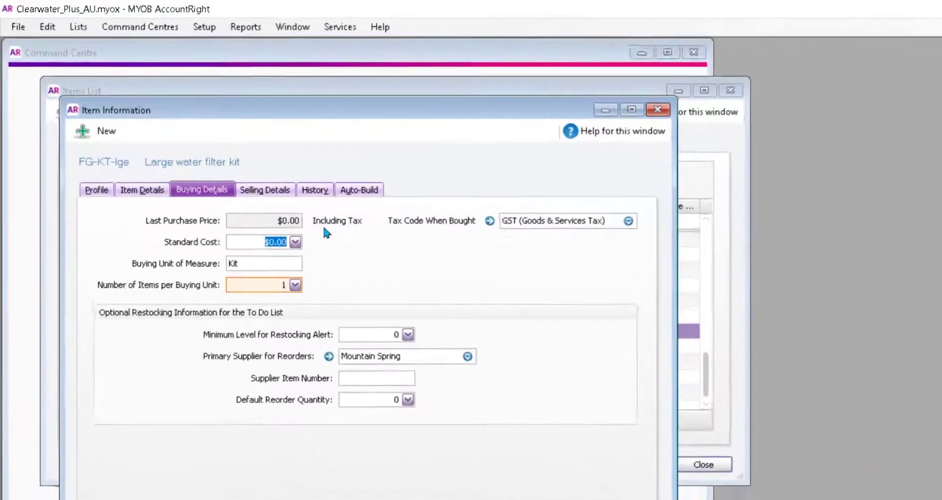
{"action": "type", "text": "1,241."}
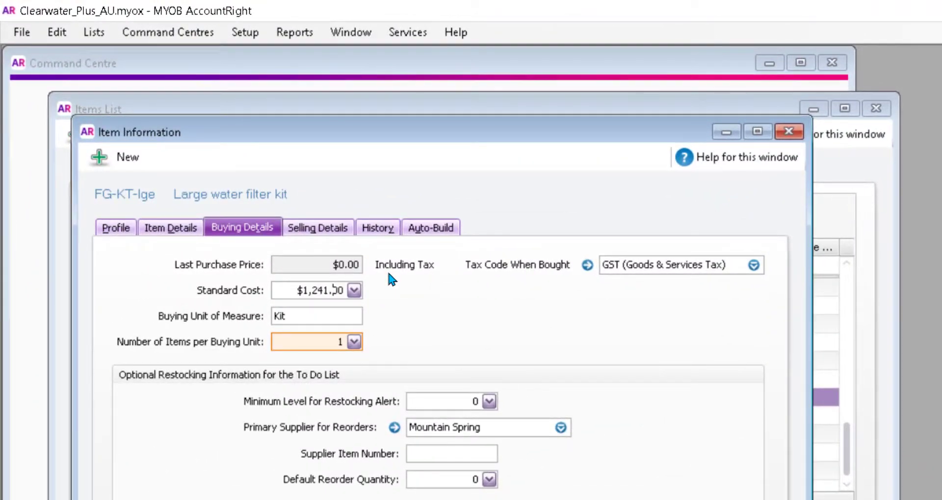
{"action": "type", "text": "54"}
{"action": "key", "text": "Tab"}
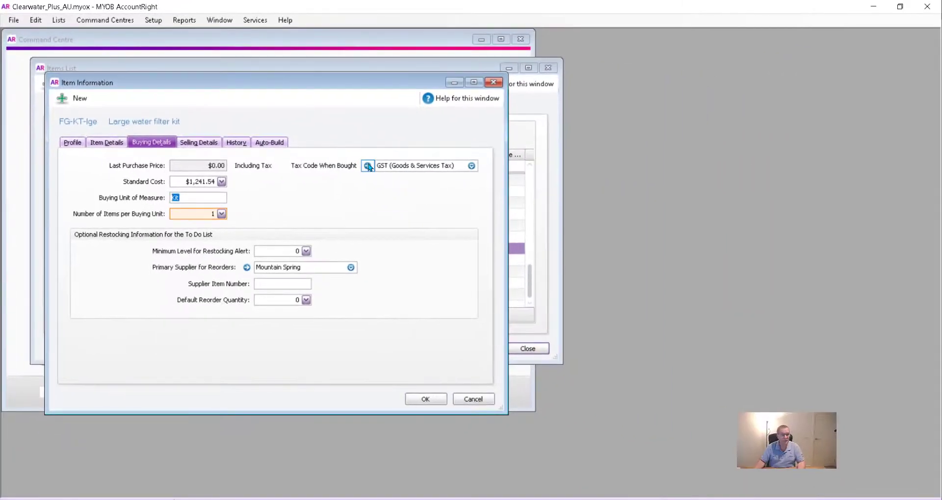
Set the base selling price of item FG-KT-lge to $1,841.54
{"action": "left_click", "coordinate": [204, 145]}
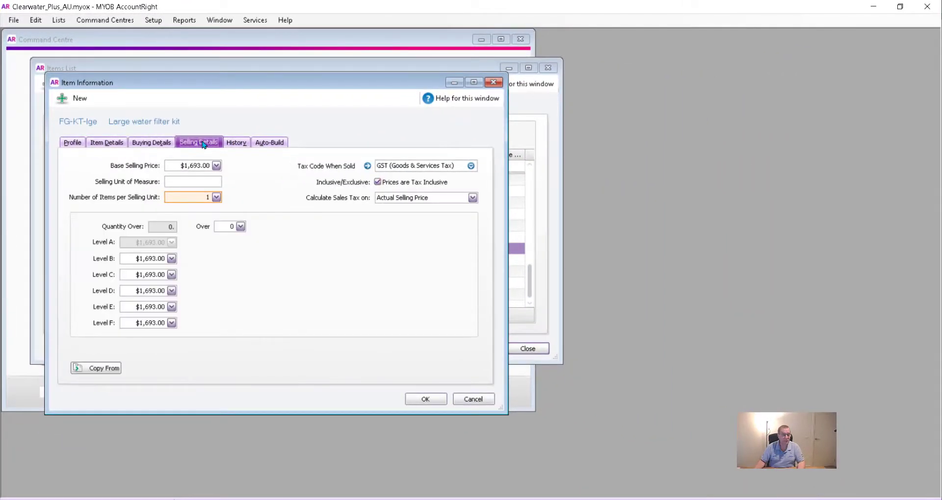
{"action": "left_click", "coordinate": [188, 166]}
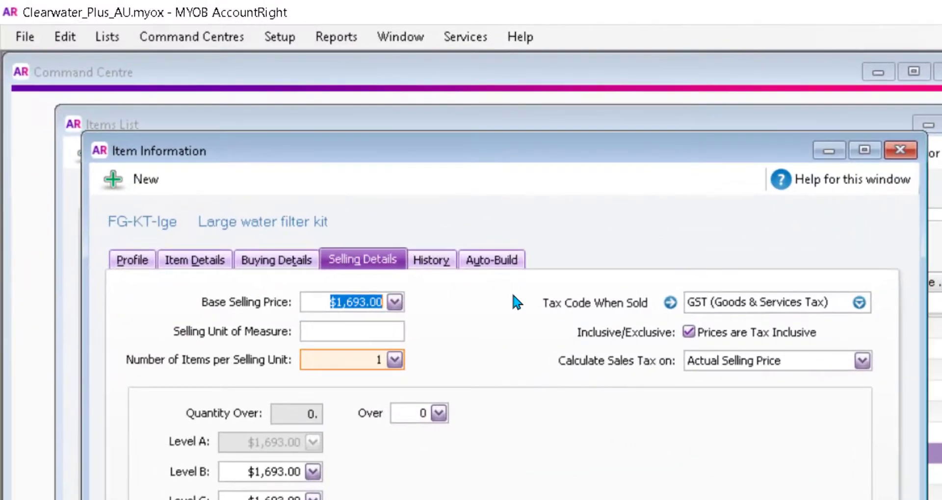
{"action": "type", "text": "1,841."}
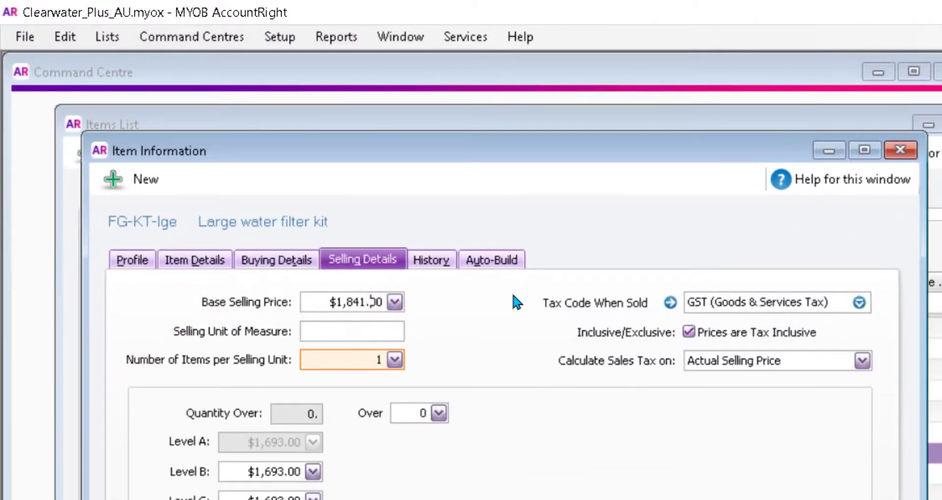
{"action": "type", "text": "54"}
{"action": "key", "text": "Tab"}
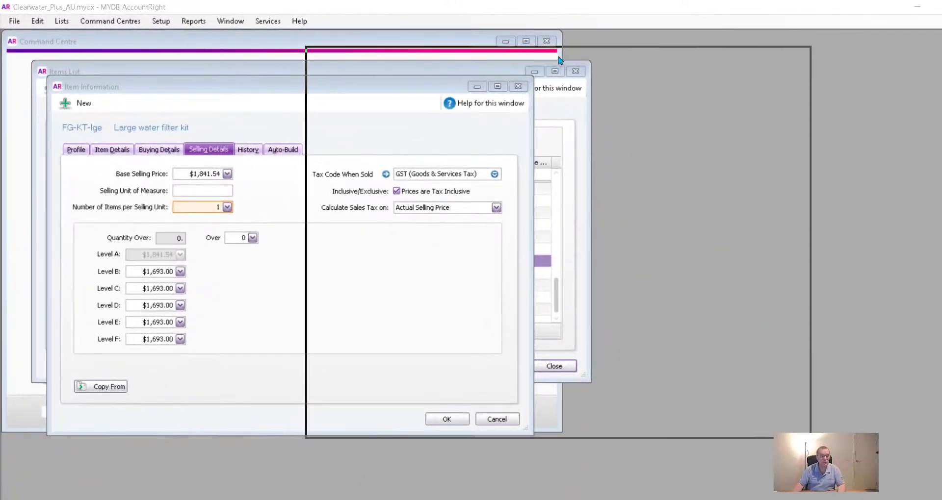
Switch to the Excel Std Cost worksheet and compare the kit's selling price with the margin and sell price figures
{"action": "left_click_drag", "start_coordinate": [560, 60], "coordinate": [584, 59]}
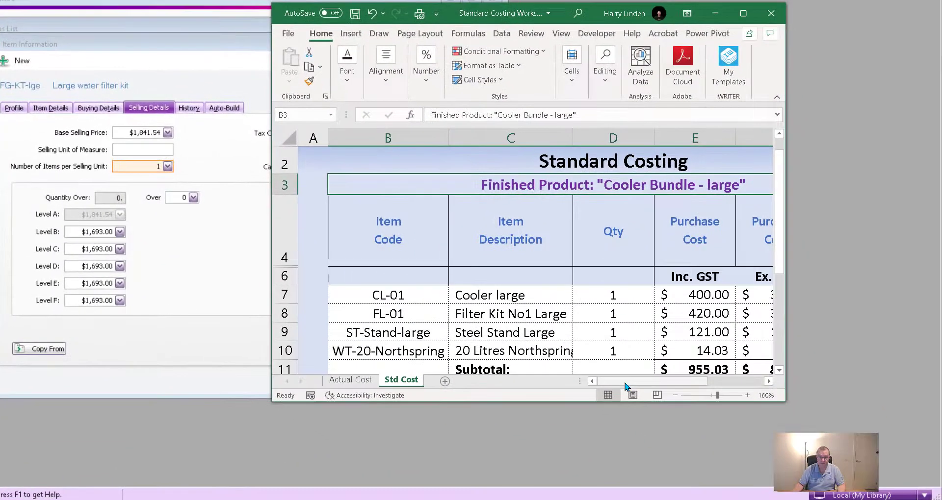
{"action": "scroll", "coordinate": [647, 378], "scroll_direction": "right", "scroll_amount": 3}
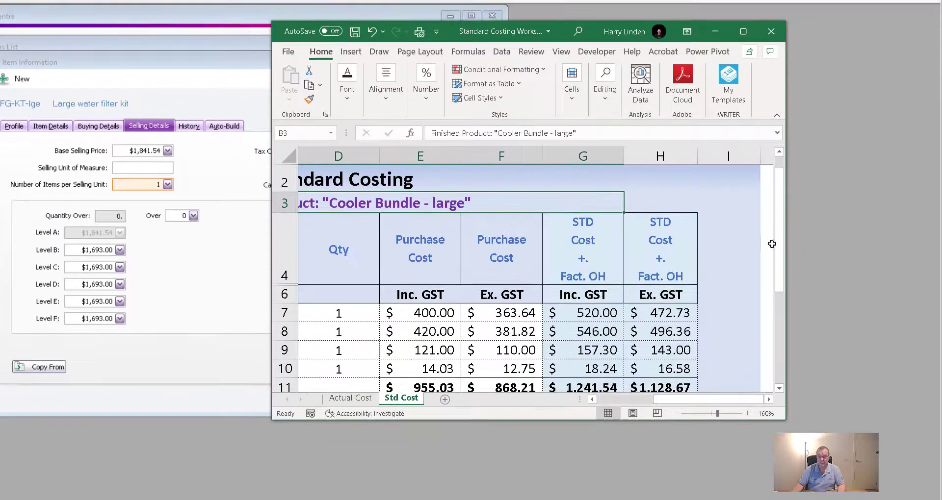
{"action": "left_click_drag", "start_coordinate": [778, 243], "coordinate": [777, 312]}
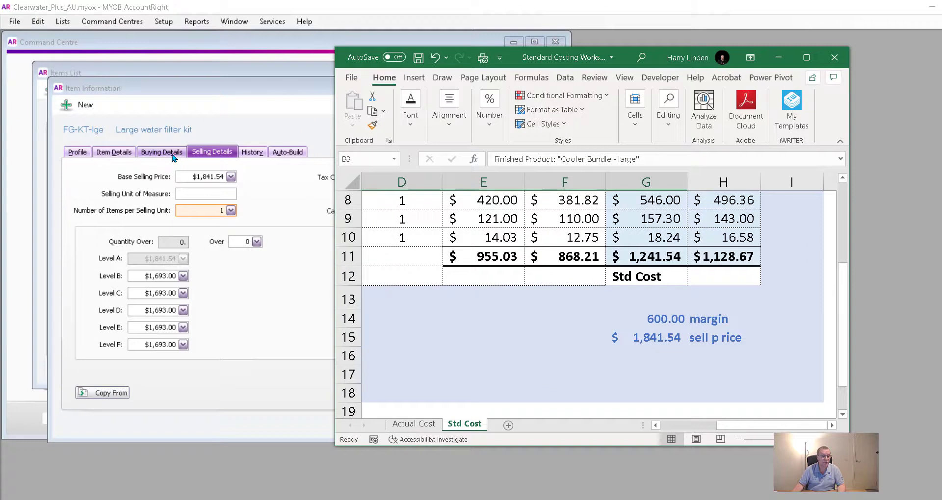
Review the kit's buying details in AccountRight, save the item and close the items list
{"action": "left_click", "coordinate": [98, 130]}
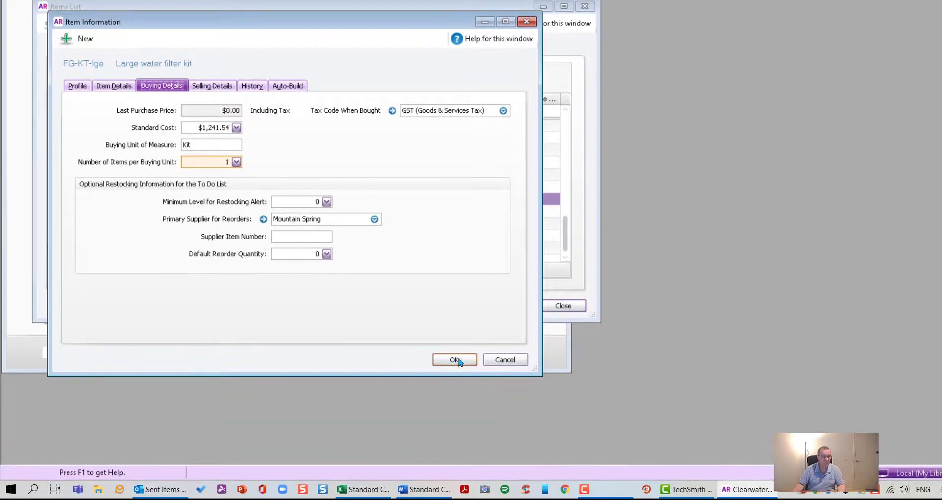
{"action": "left_click", "coordinate": [455, 360]}
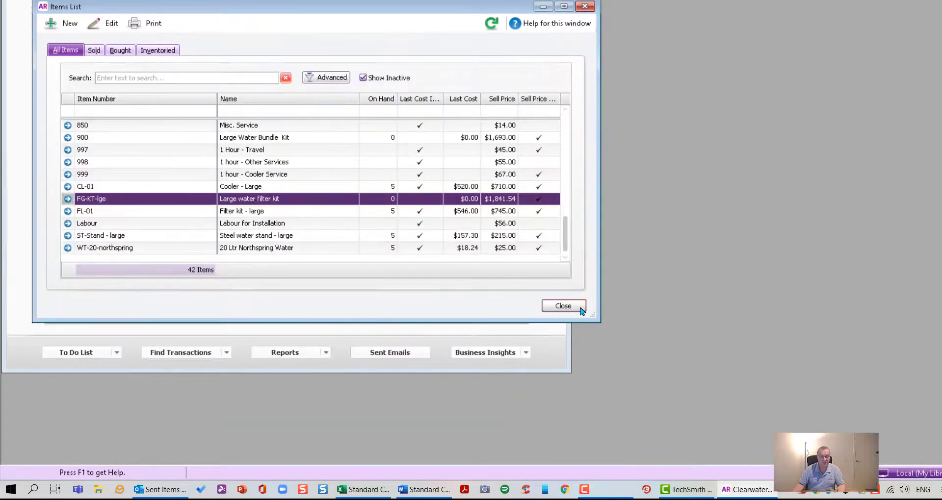
{"action": "left_click", "coordinate": [572, 307]}
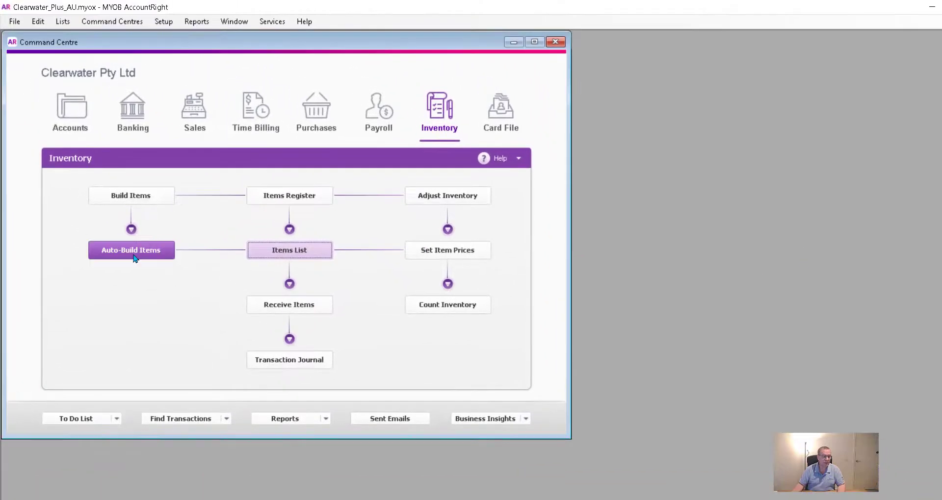
Auto-build 1 unit of item FG-KT-lge, Large water filter kit, to generate its build transaction
{"action": "left_click", "coordinate": [135, 257]}
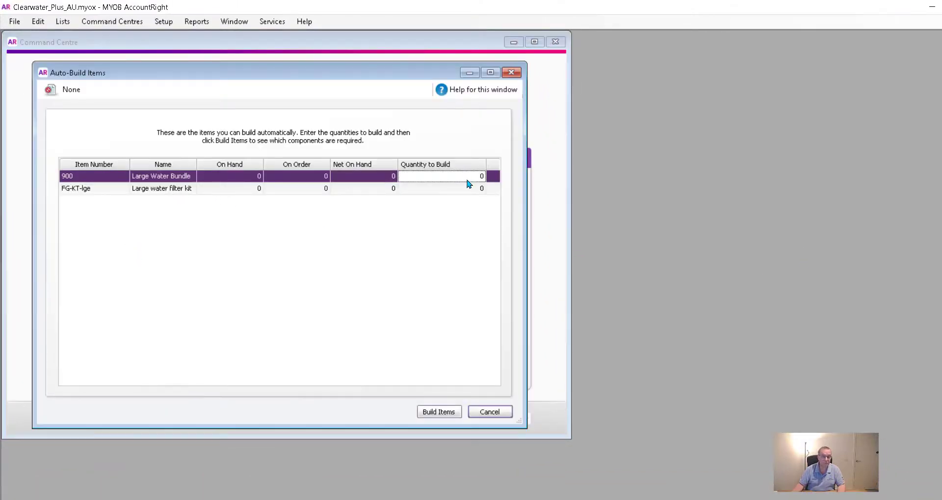
{"action": "left_click", "coordinate": [447, 190]}
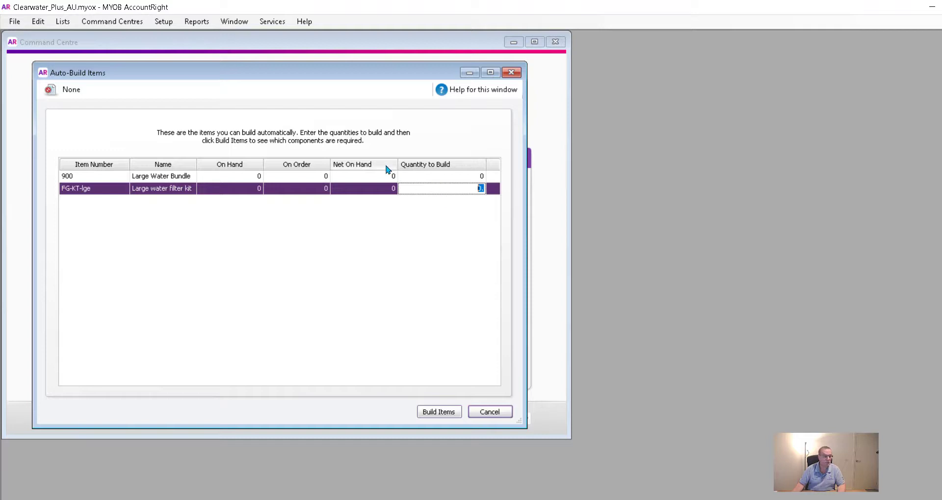
{"action": "type", "text": "1"}
{"action": "key", "text": "Tab"}
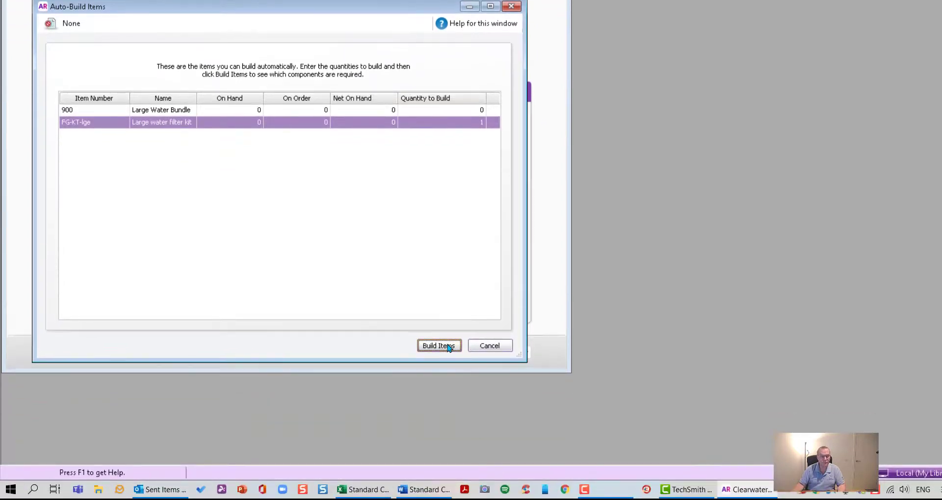
{"action": "left_click", "coordinate": [447, 347]}
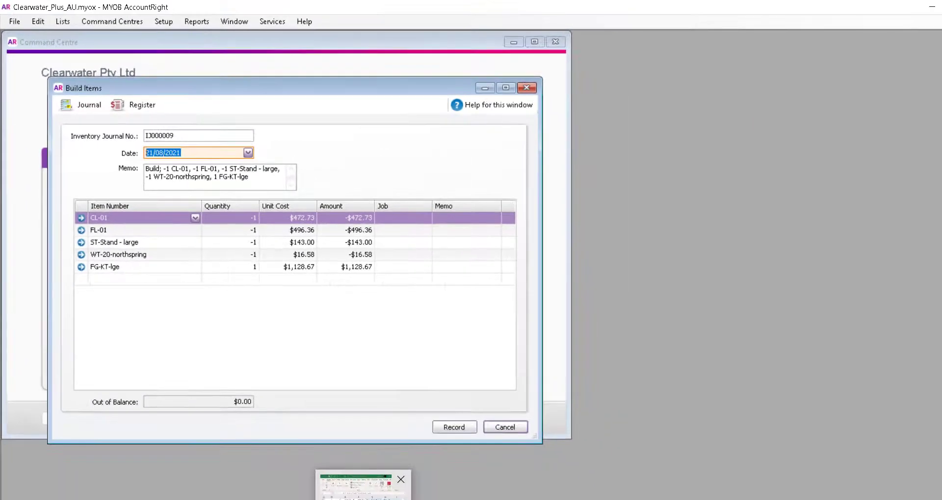
Compare the build transaction's component unit costs with the ex-GST standard costs in the Excel costing worksheet
{"action": "left_click", "coordinate": [364, 492]}
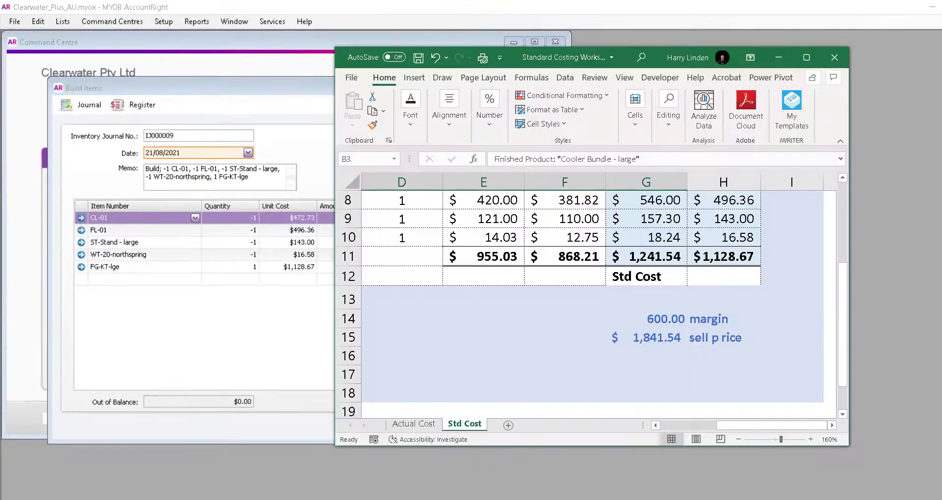
{"action": "left_click", "coordinate": [811, 58]}
{"action": "scroll", "coordinate": [810, 262], "scroll_direction": "up", "scroll_amount": 3}
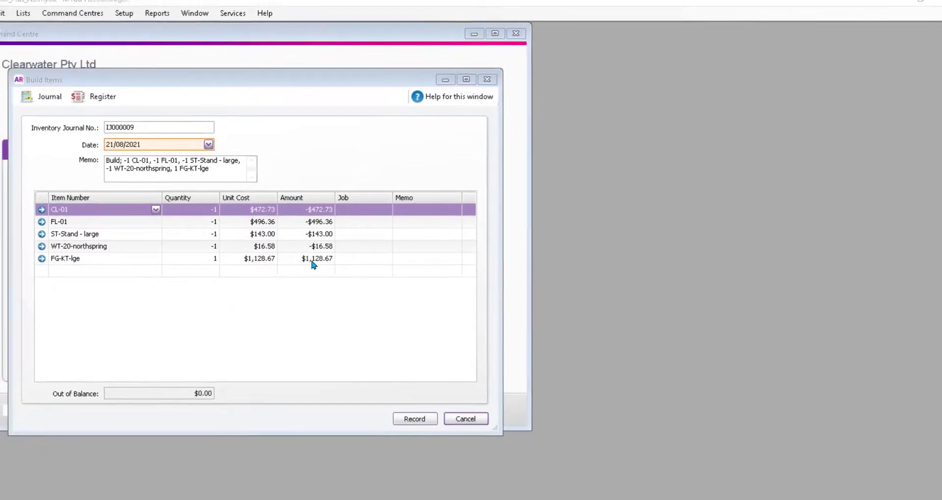
Check the FG-KT-lge amount in the build transaction, record the build and close the window
{"action": "left_click", "coordinate": [290, 271]}
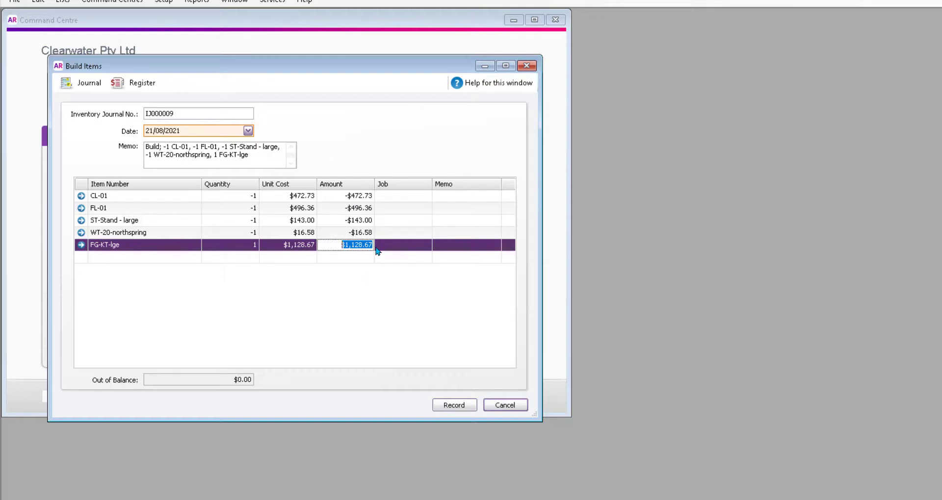
{"action": "left_click", "coordinate": [457, 410]}
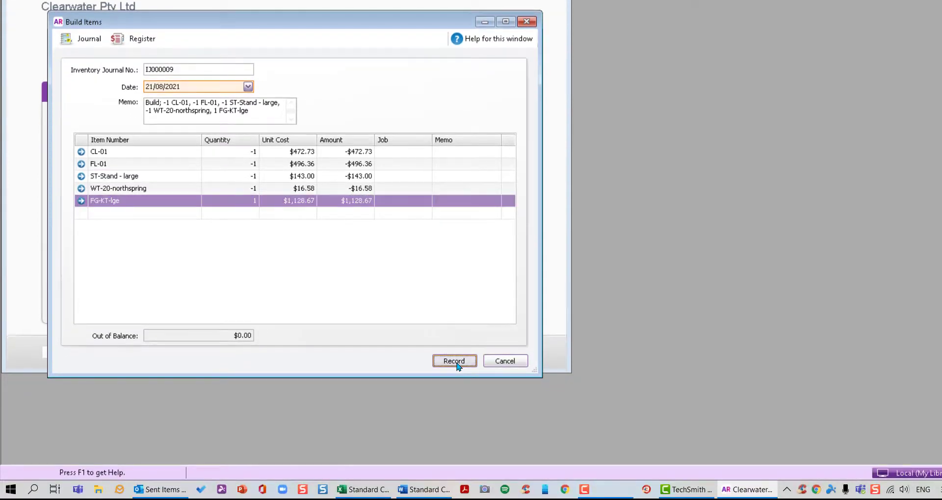
{"action": "left_click", "coordinate": [505, 361]}
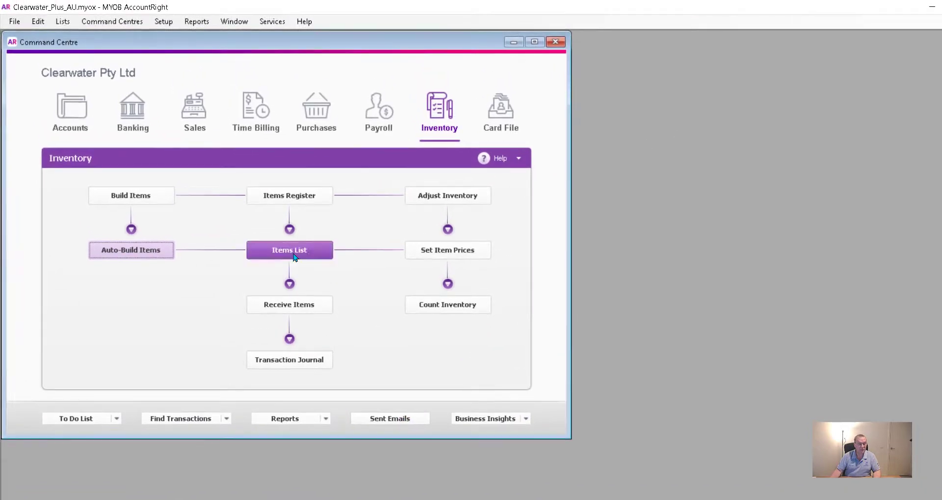
Open item FG-KT-lge from the items list and examine its quantity on hand, current value and average cost
{"action": "left_click", "coordinate": [294, 257]}
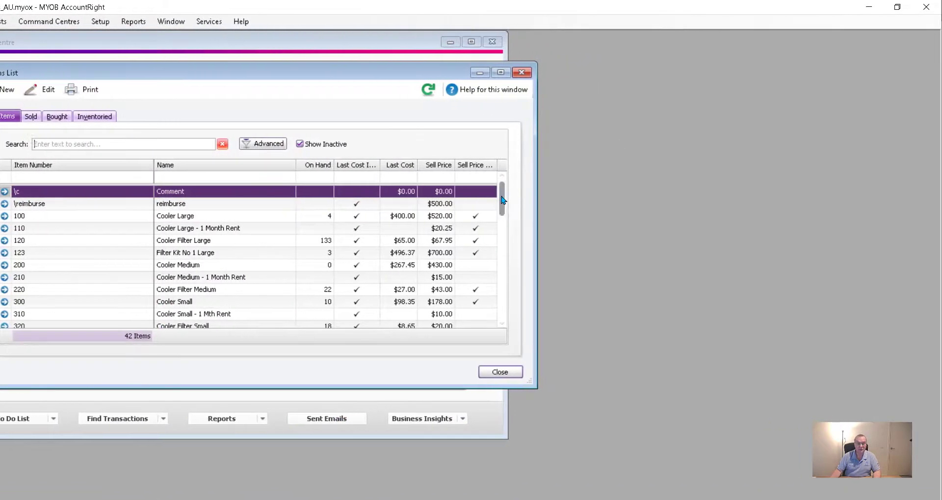
{"action": "left_click_drag", "start_coordinate": [502, 200], "coordinate": [502, 305]}
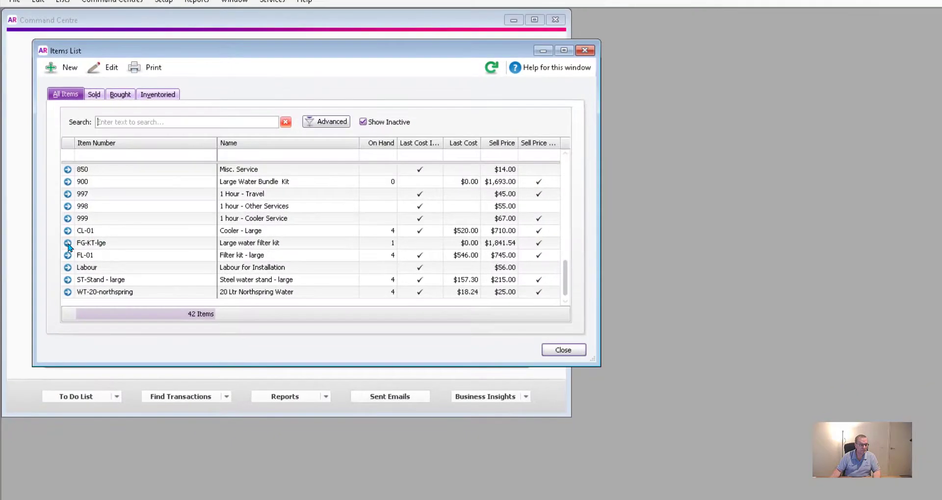
{"action": "left_click", "coordinate": [68, 242]}
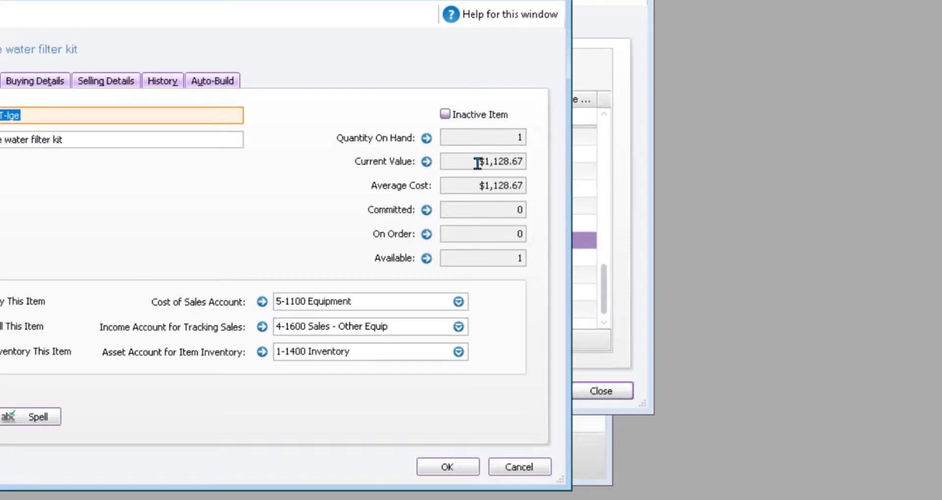
{"action": "mouse_move", "coordinate": [478, 162]}
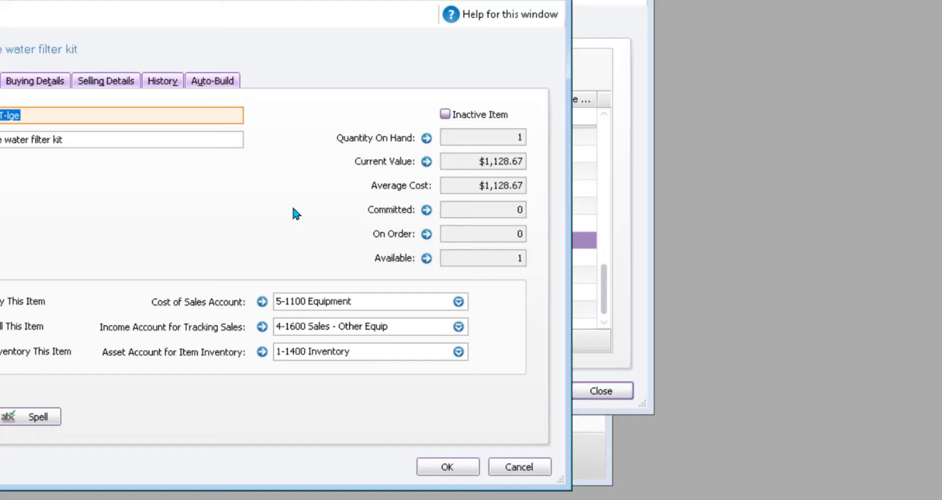
Check the current value of item FG-KT-lge against its average cost and close the item record and items list
{"action": "mouse_move", "coordinate": [455, 182]}
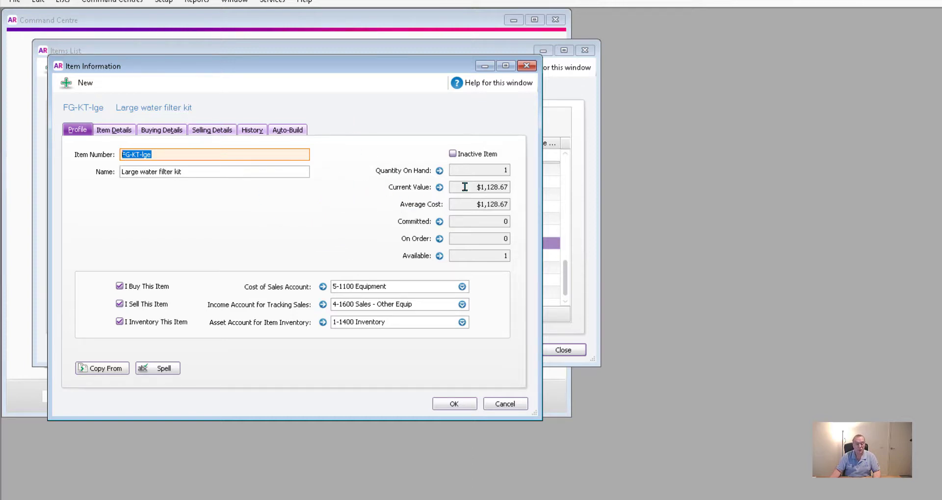
{"action": "mouse_move", "coordinate": [453, 188]}
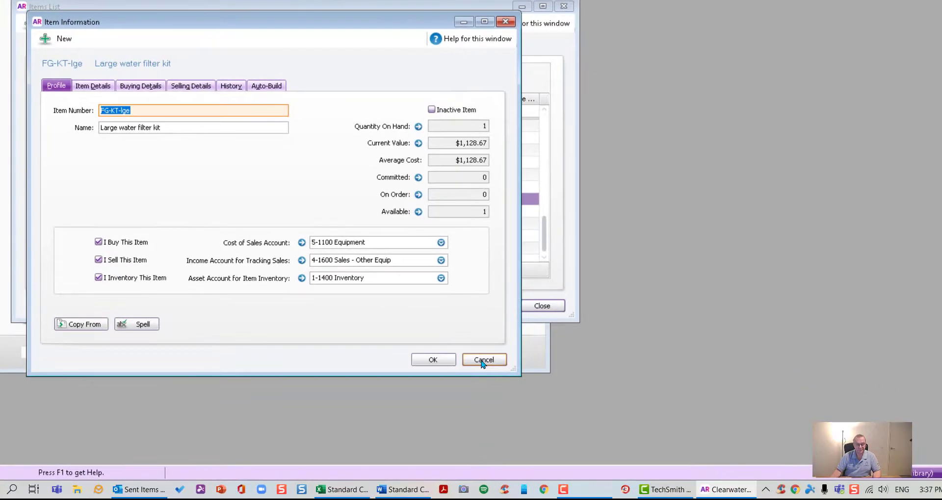
{"action": "left_click", "coordinate": [504, 405]}
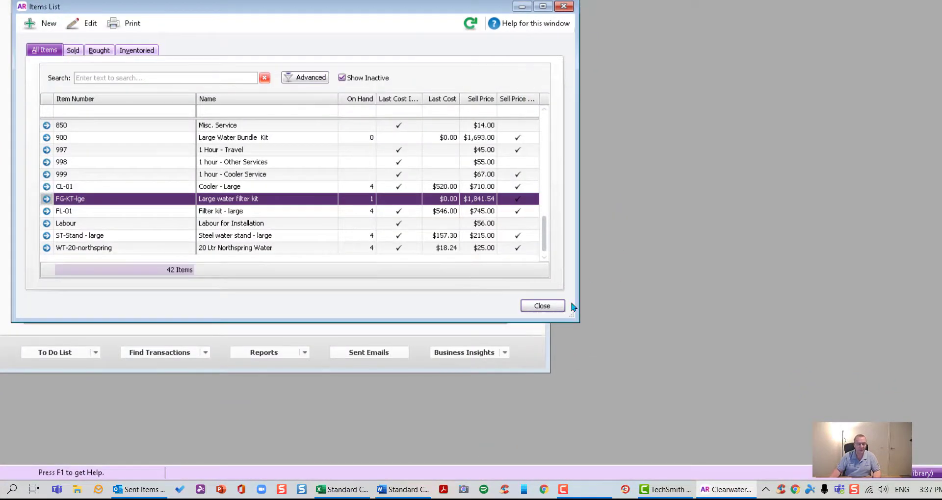
{"action": "left_click", "coordinate": [555, 308]}
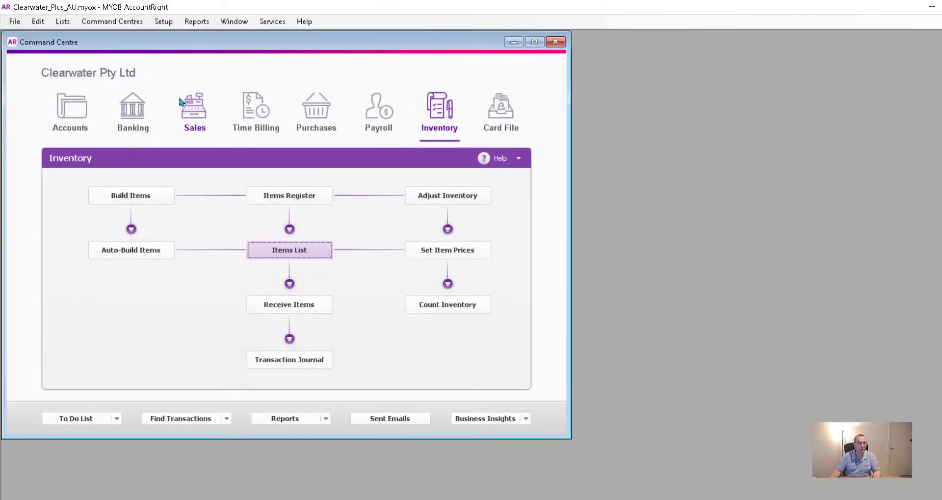
Start a new sales invoice for the customer Leisure Landscape Nursery
{"action": "left_click", "coordinate": [197, 110]}
{"action": "left_click", "coordinate": [277, 251]}
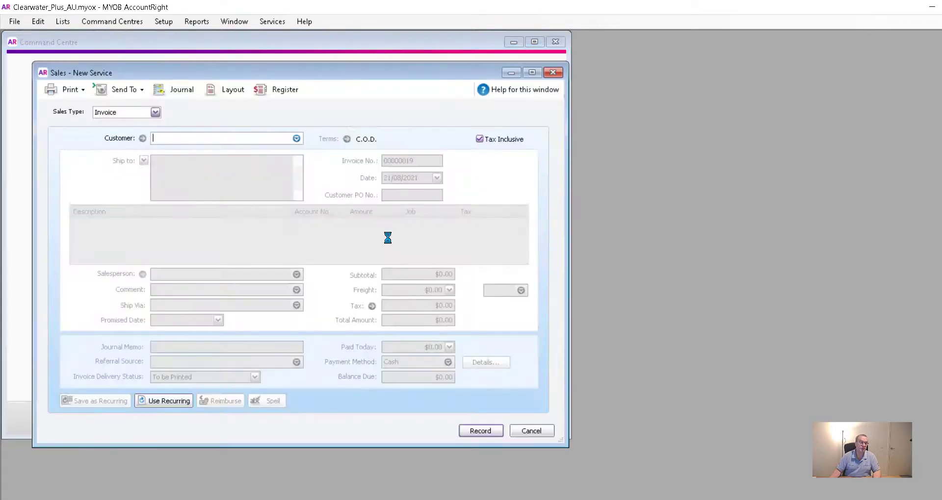
{"action": "left_click", "coordinate": [296, 140]}
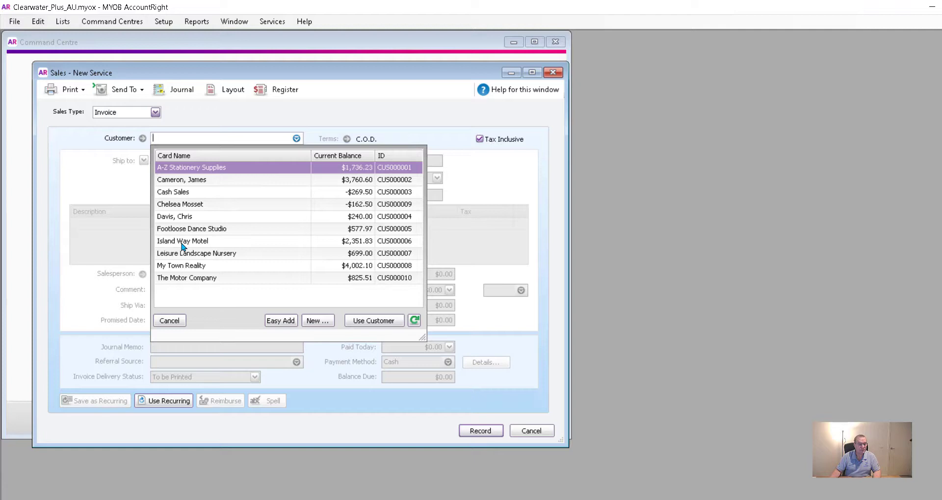
{"action": "double_click", "coordinate": [209, 254]}
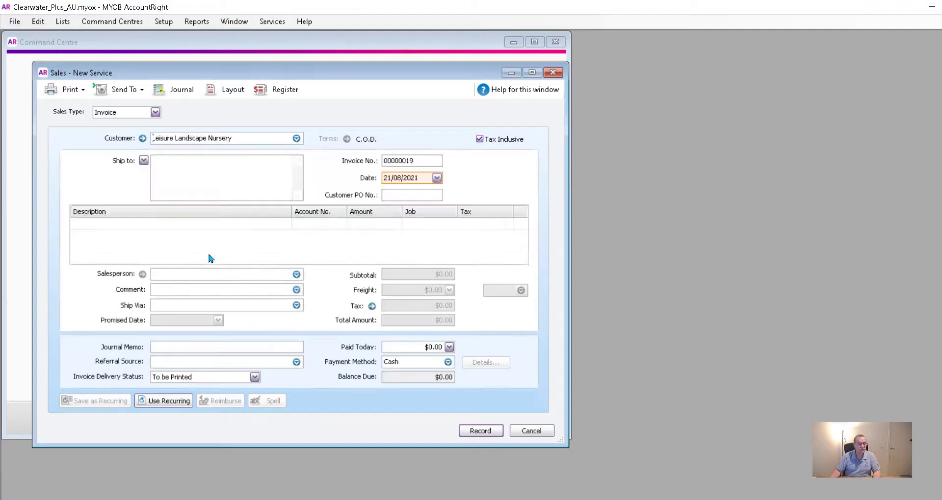
Add 1 unit of item FG-KT-lge to the Leisure Landscape Nursery invoice and record the sale
{"action": "left_click", "coordinate": [98, 226]}
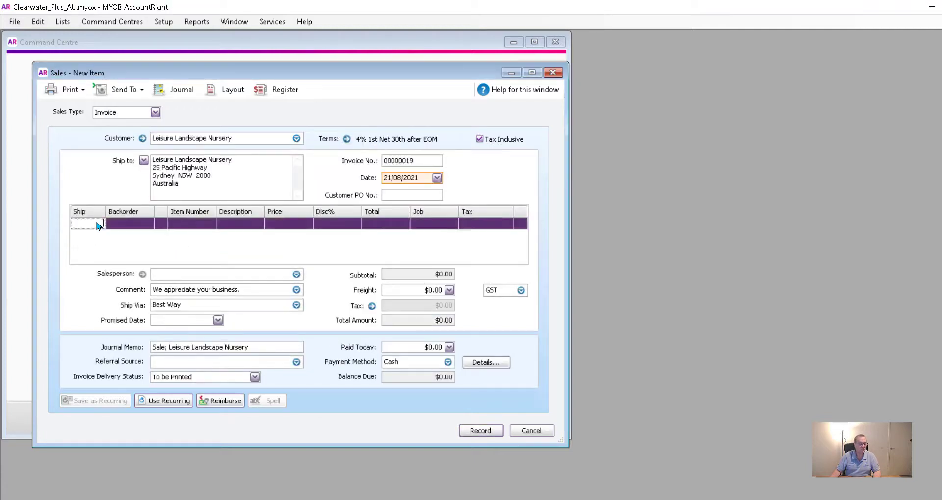
{"action": "type", "text": "1"}
{"action": "key", "text": "Tab"}
{"action": "key", "text": "Tab"}
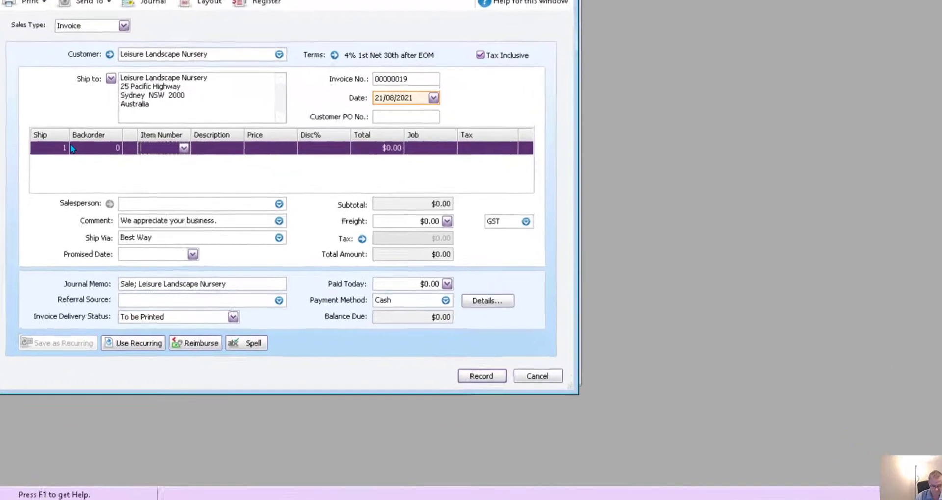
{"action": "type", "text": "FG-KT-lge"}
{"action": "key", "text": "Tab"}
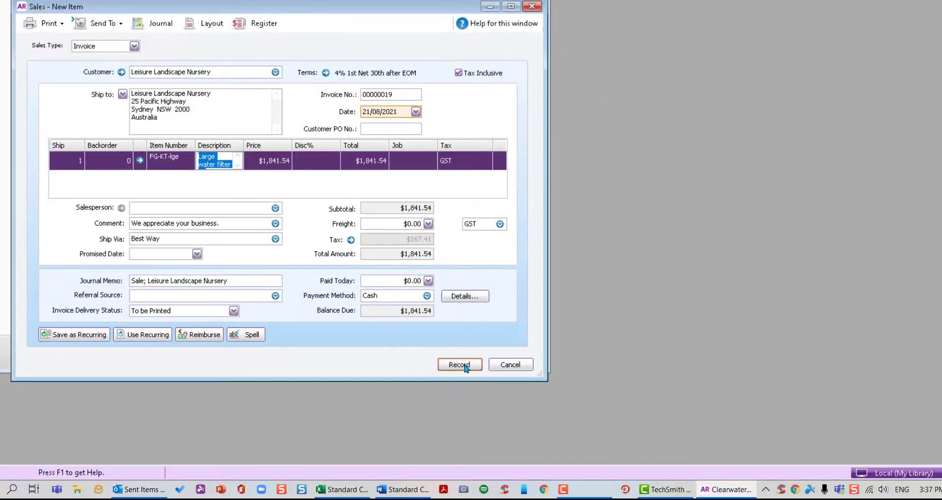
{"action": "left_click", "coordinate": [464, 367]}
{"action": "left_click", "coordinate": [466, 367]}
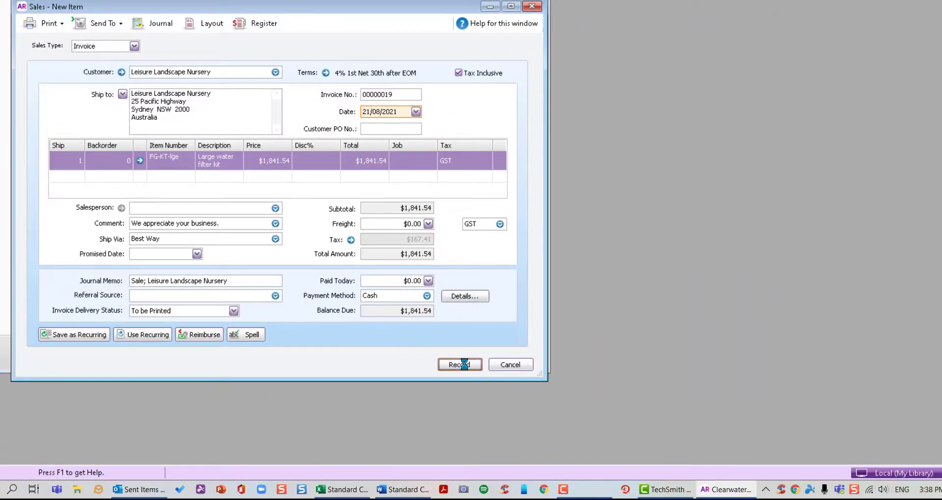
{"action": "left_click", "coordinate": [467, 366]}
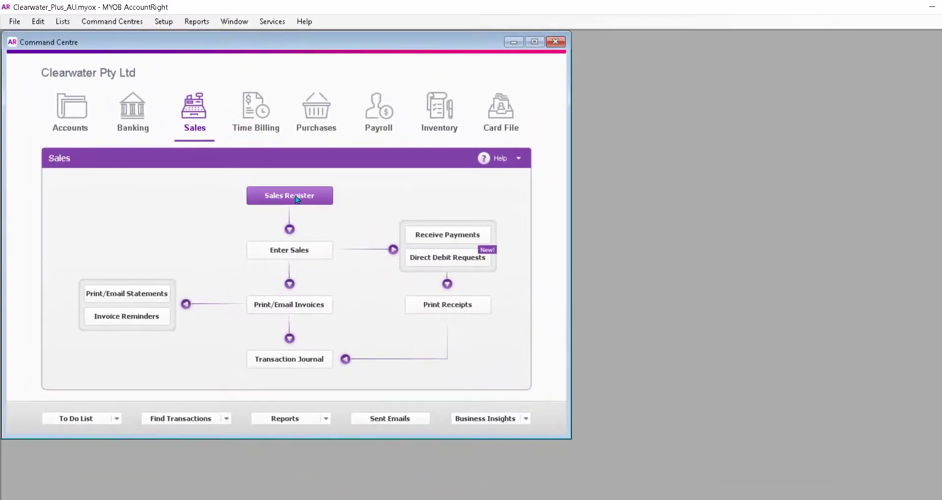
Open the Leisure Landscape Nursery invoice dated 21/08/2021 from the sales register
{"action": "left_click", "coordinate": [297, 198]}
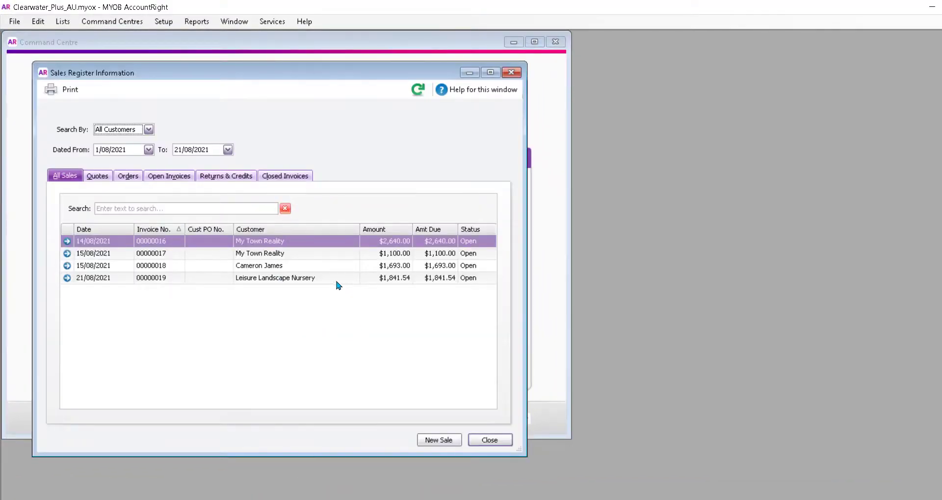
{"action": "left_click", "coordinate": [287, 257]}
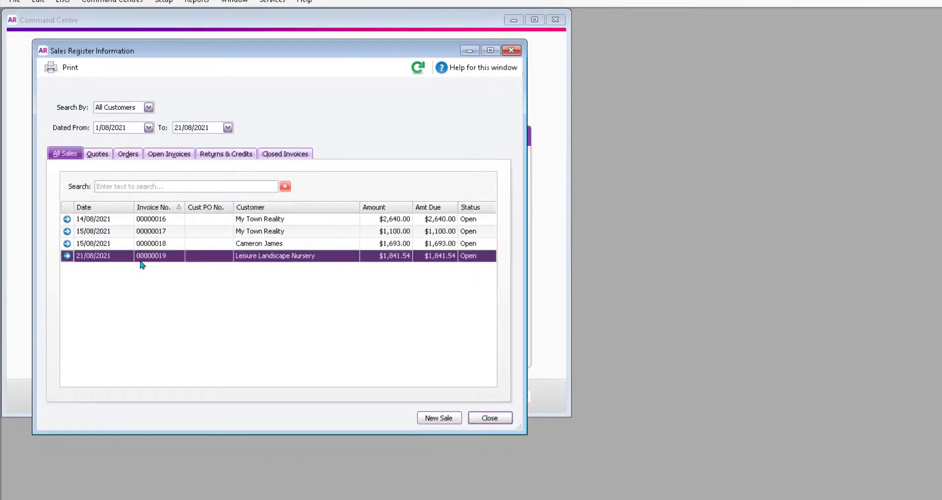
{"action": "left_click", "coordinate": [67, 256]}
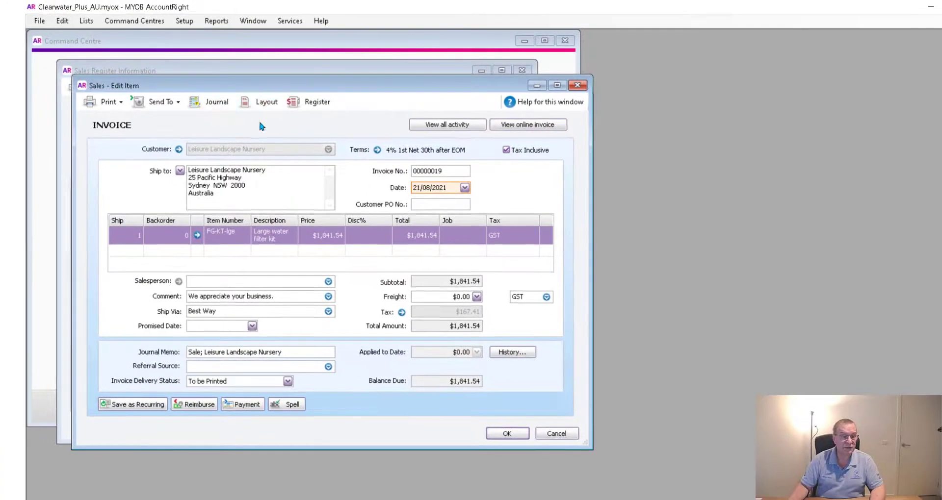
Open the invoice's transaction journal, maximise it and examine the Leisure Landscape Nursery postings, including the Sales - Other Equip line
{"action": "left_click", "coordinate": [200, 105]}
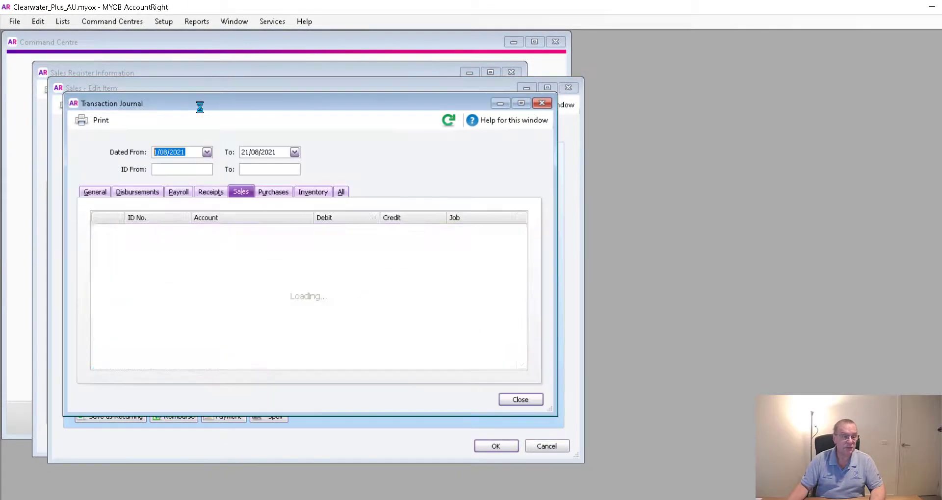
{"action": "double_click", "coordinate": [419, 102]}
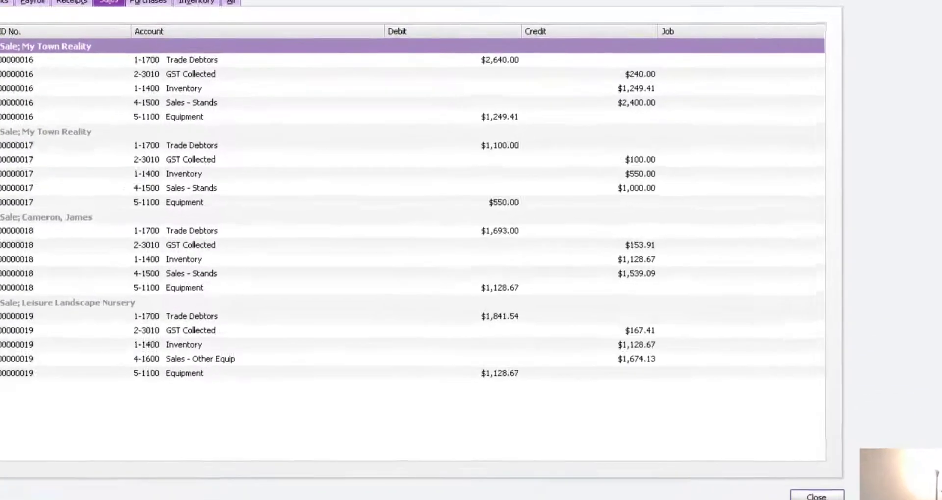
{"action": "left_click", "coordinate": [32, 360]}
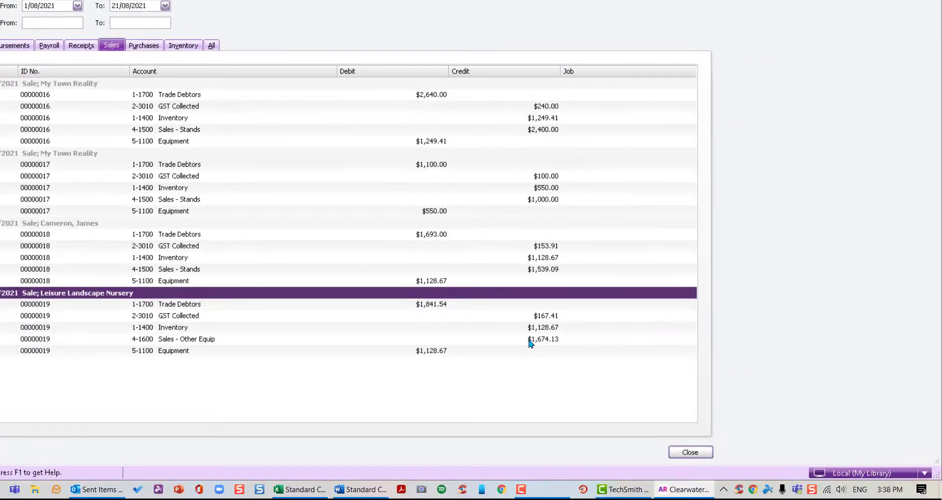
{"action": "left_click", "coordinate": [800, 461]}
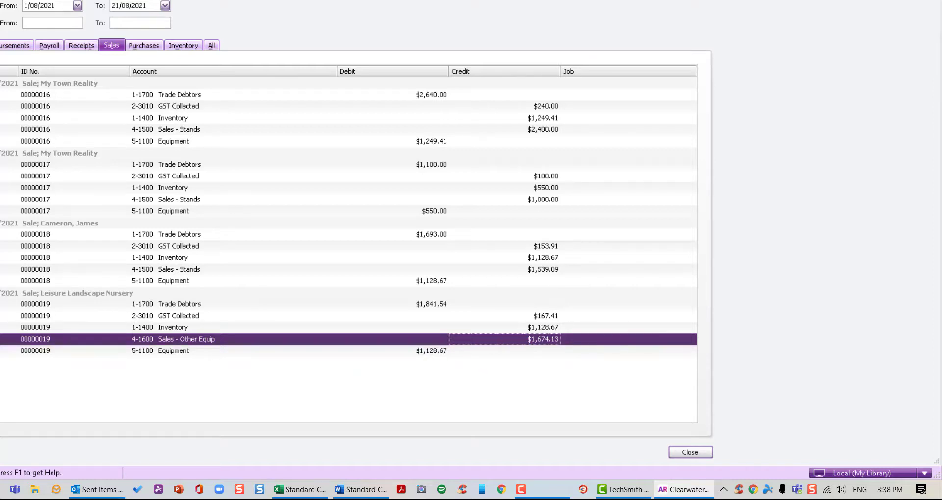
Compare the ex-GST total standard cost in the Excel Std Cost worksheet with the sale's Inventory and Sales - Other Equip postings in MYOB AccountRight
{"action": "left_click", "coordinate": [301, 489]}
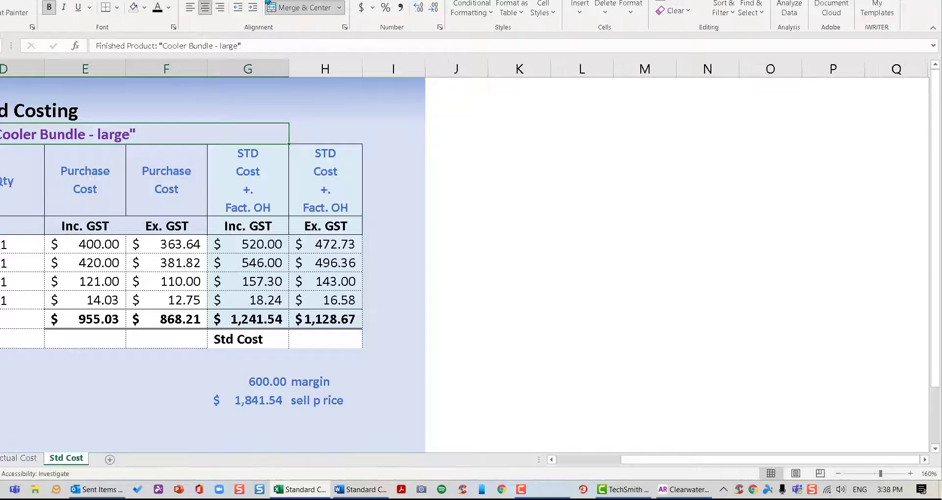
{"action": "left_click", "coordinate": [342, 319]}
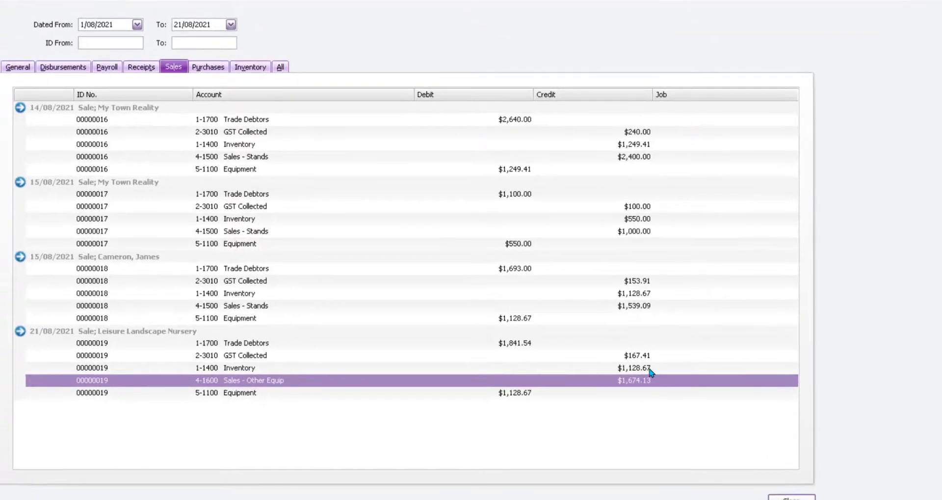
{"action": "left_click", "coordinate": [649, 368]}
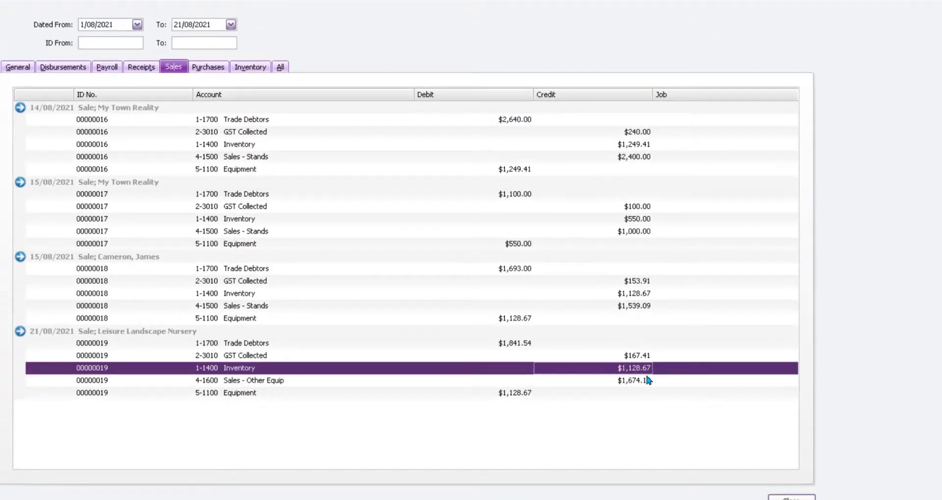
{"action": "left_click", "coordinate": [648, 380]}
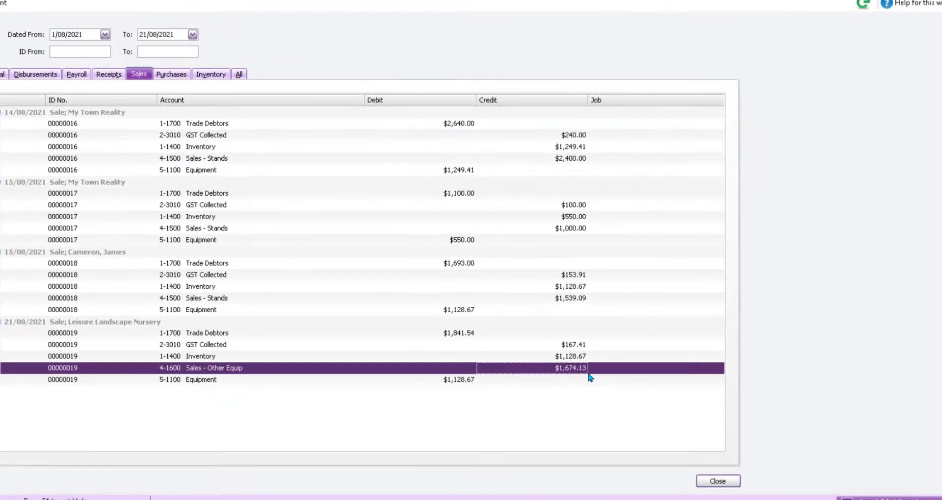